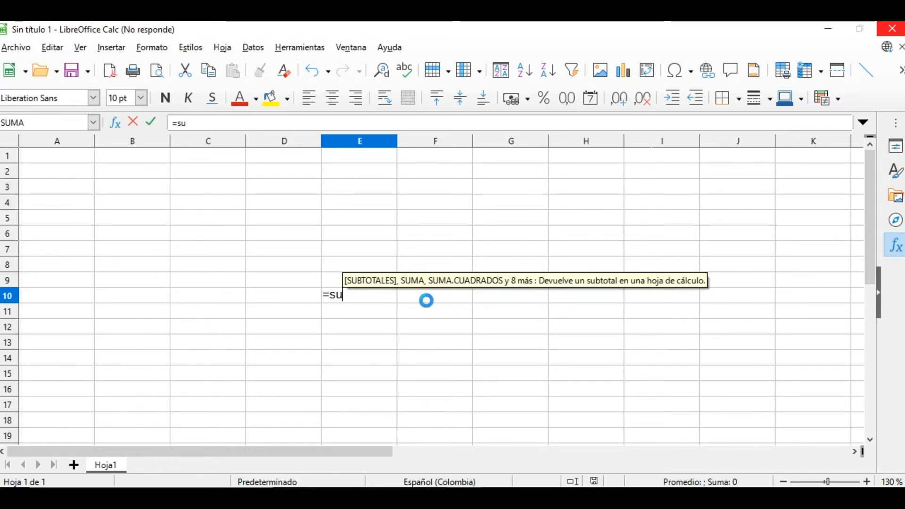
Step: Build a SUMA formula in cell E10 with the range A1:A10 as its argument
text(ma)
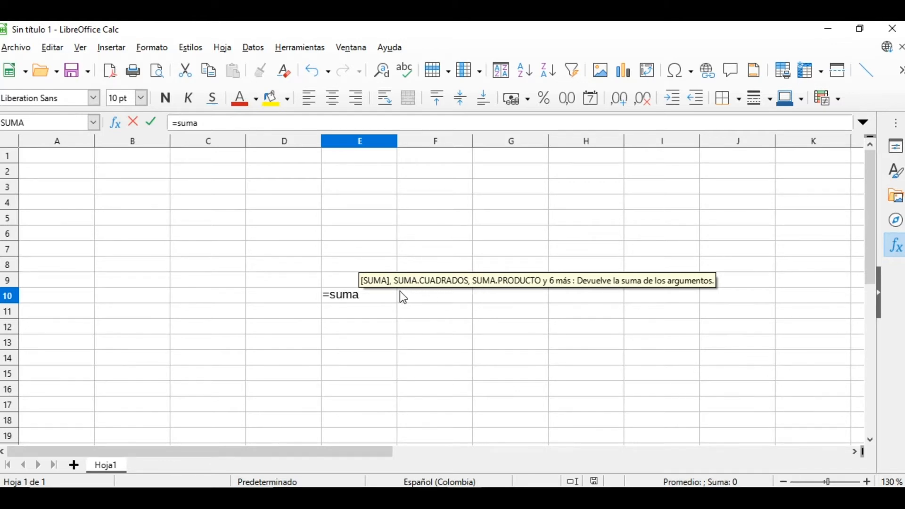
key(Return)
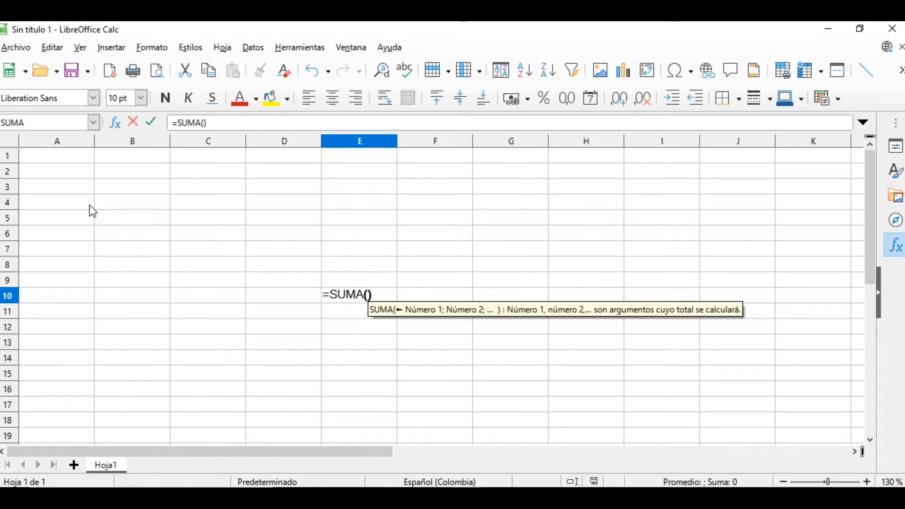
mouse_move(74, 163)
mouse_down()
mouse_move(30, 354)
mouse_move(66, 302)
mouse_up()
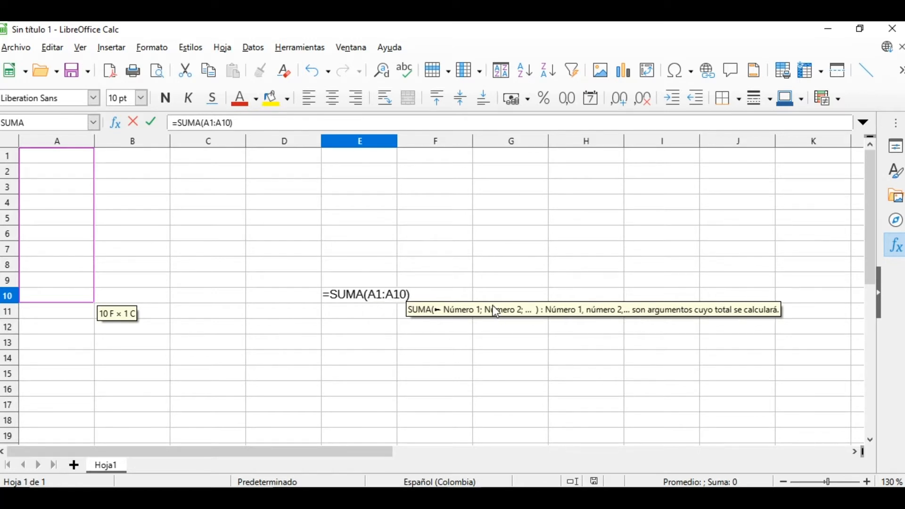
Step: Replace the range in the E10 formula with A1:A100 and enter the formula
text(A)
key(BackSpace)
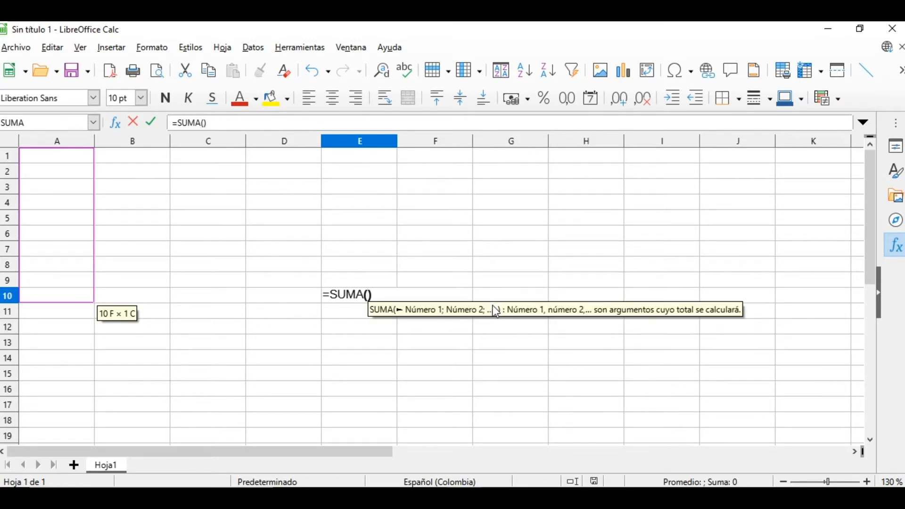
text(A1)
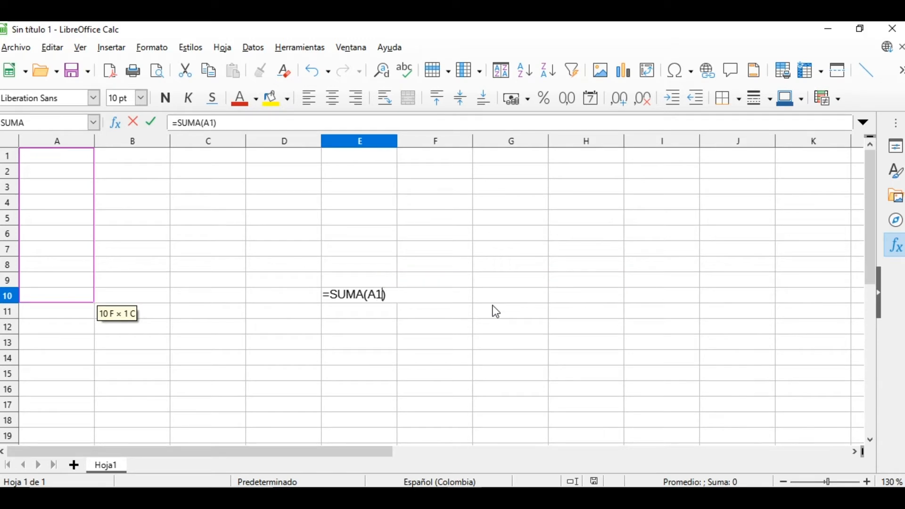
text(:)
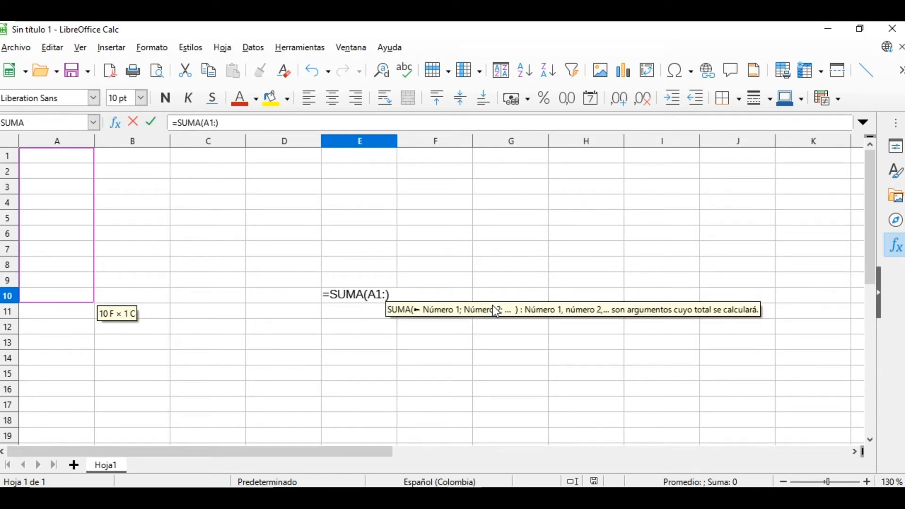
text(A100)
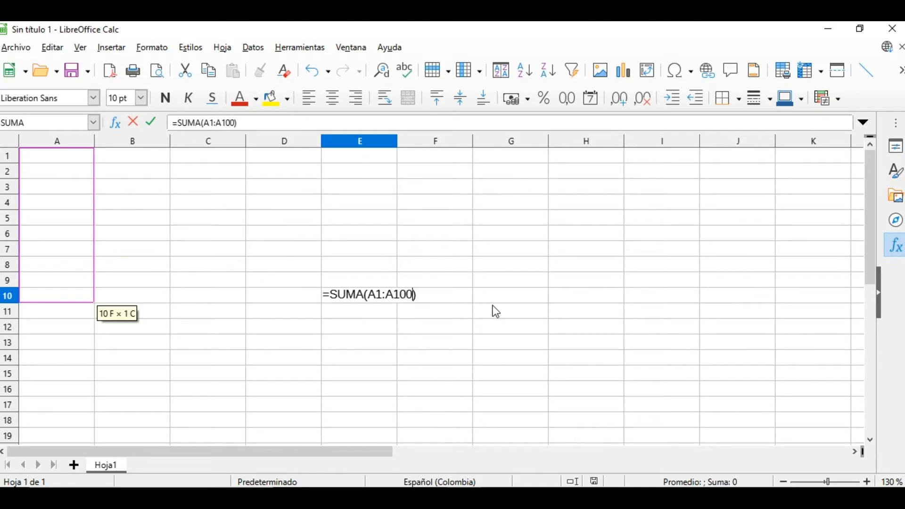
key(Return)
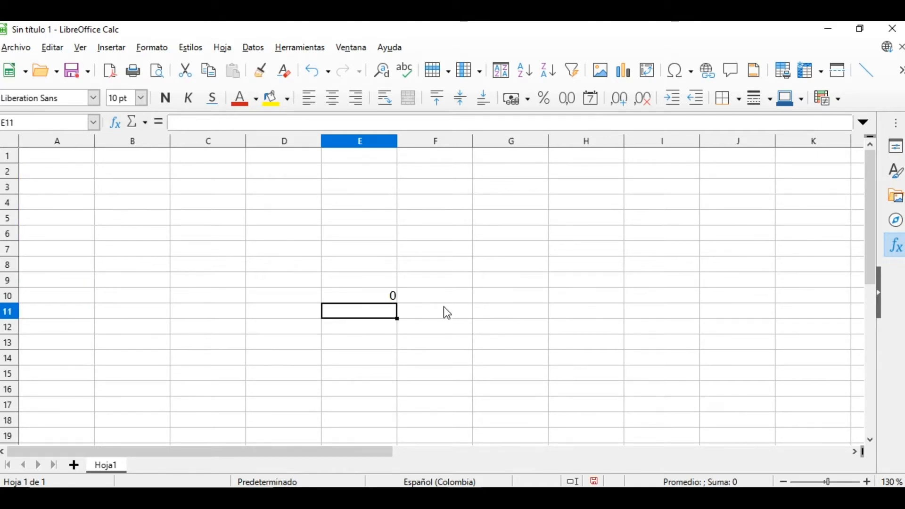
Step: Extend the E10 formula with a second range so it reads =SUMA(A1:A100;C1:C10)
click(394, 301)
double_click(394, 301)
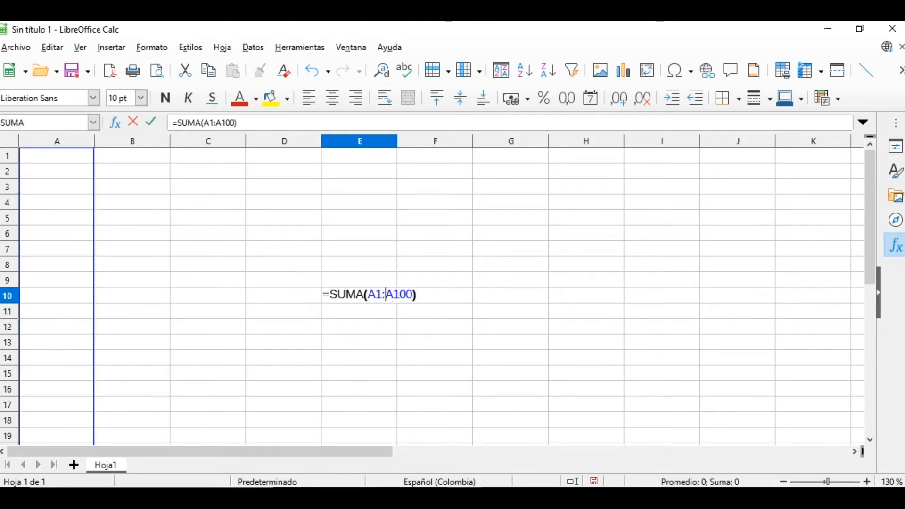
drag(874, 205, 871, 151)
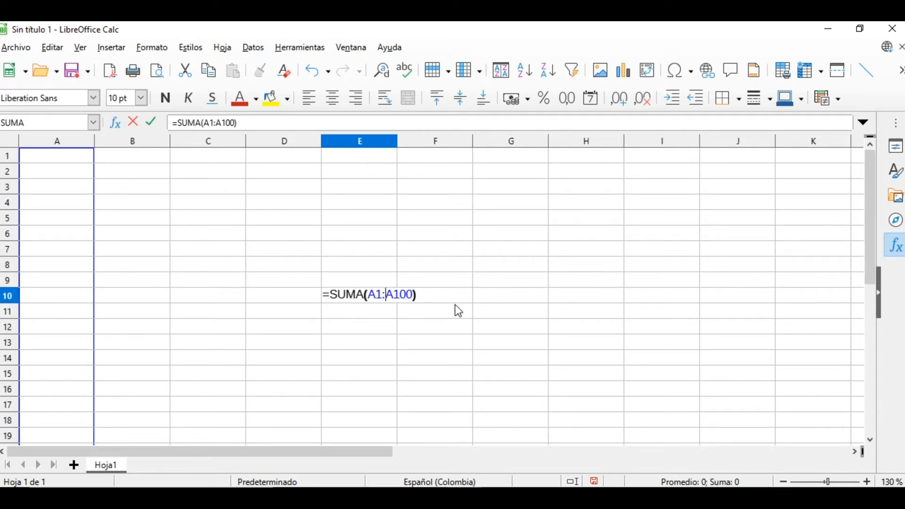
click(414, 297)
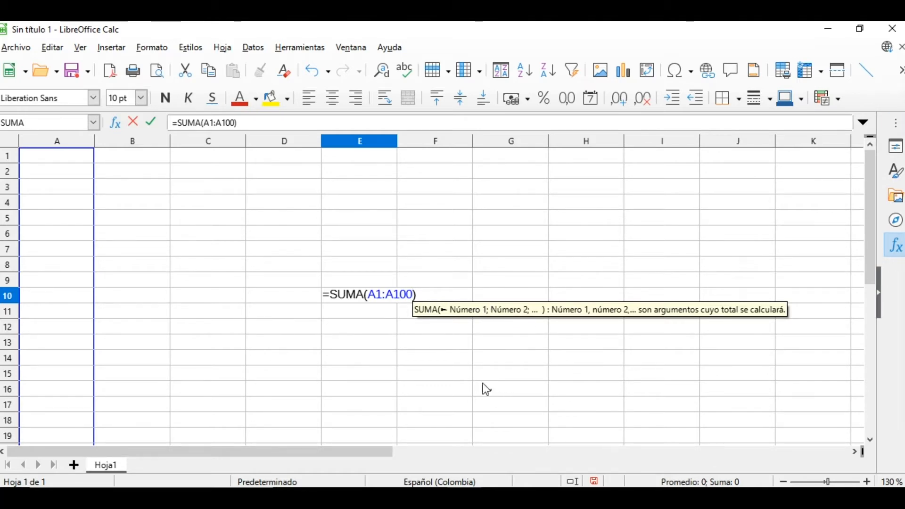
drag(480, 351, 488, 323)
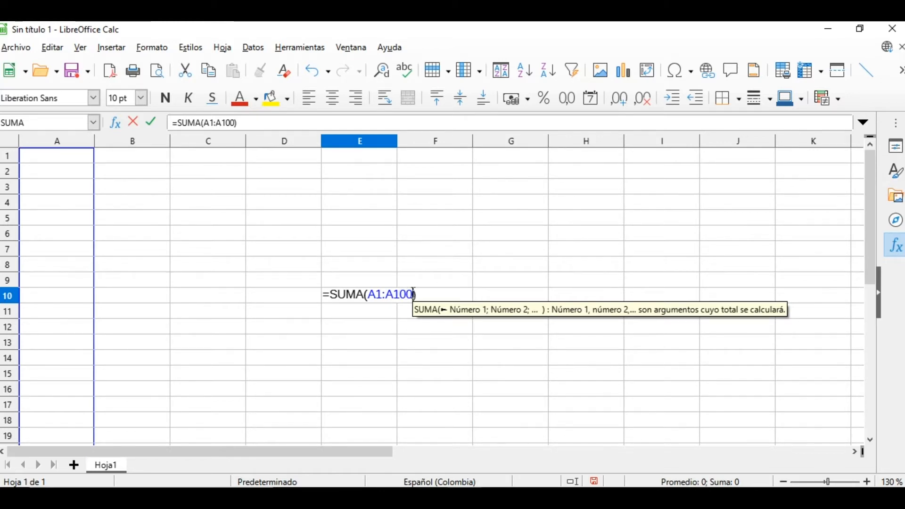
text(;)
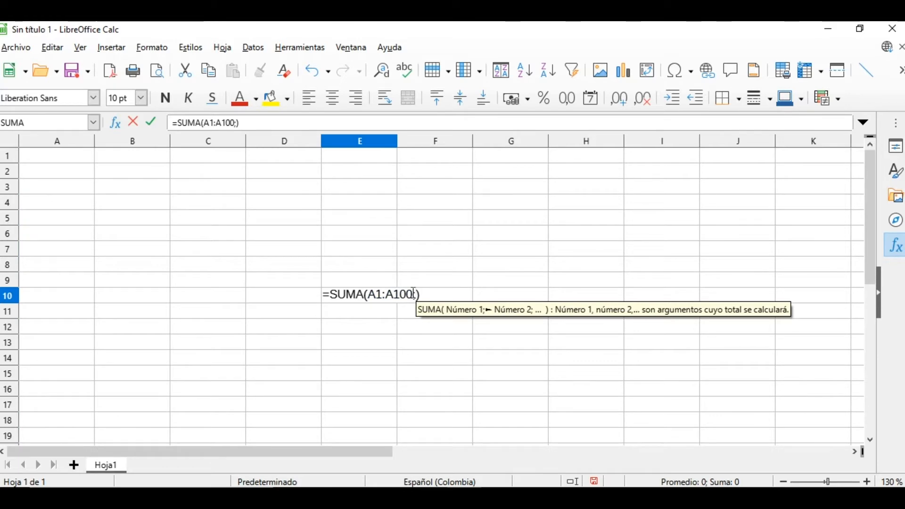
text(C1:)
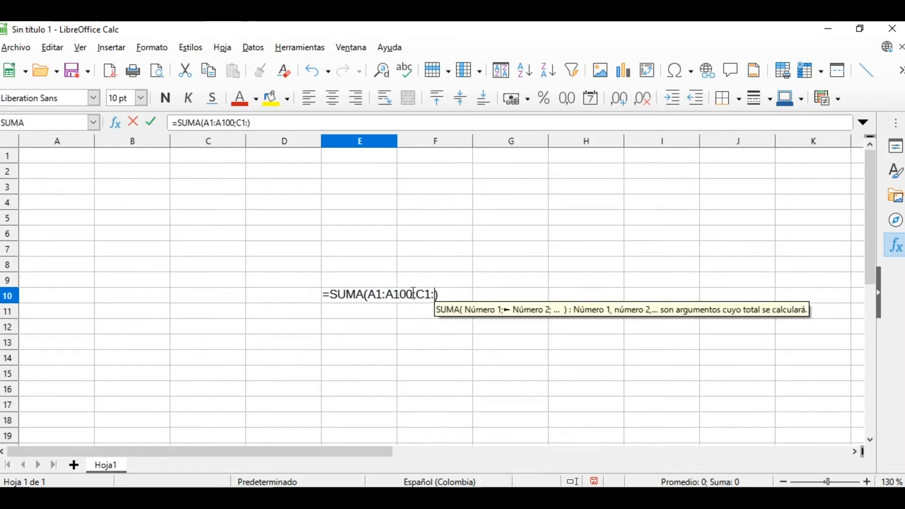
text(C10)
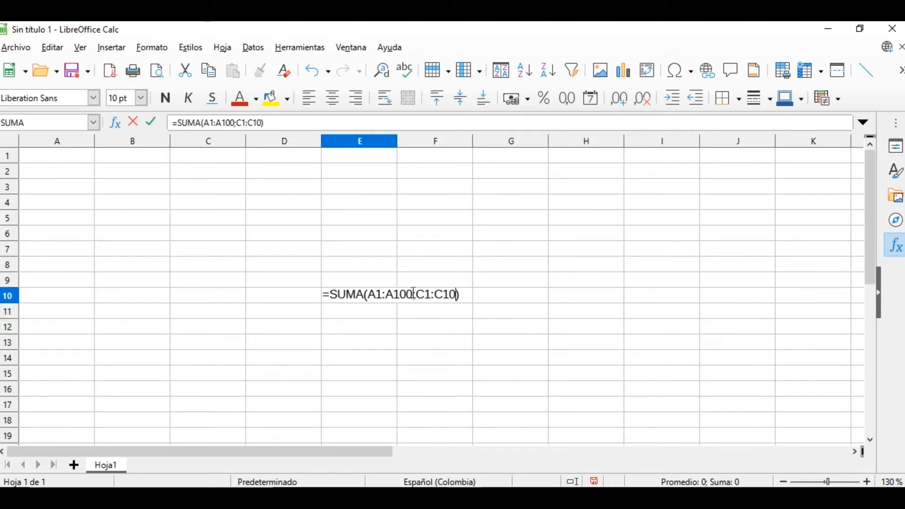
key(Return)
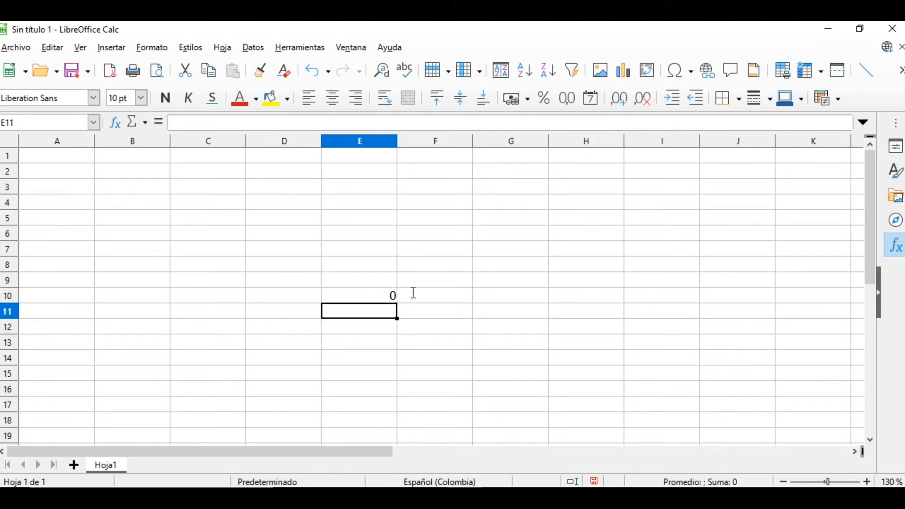
Step: Reopen the formula in E10 to examine the ranges it references, leaving it as is
double_click(380, 298)
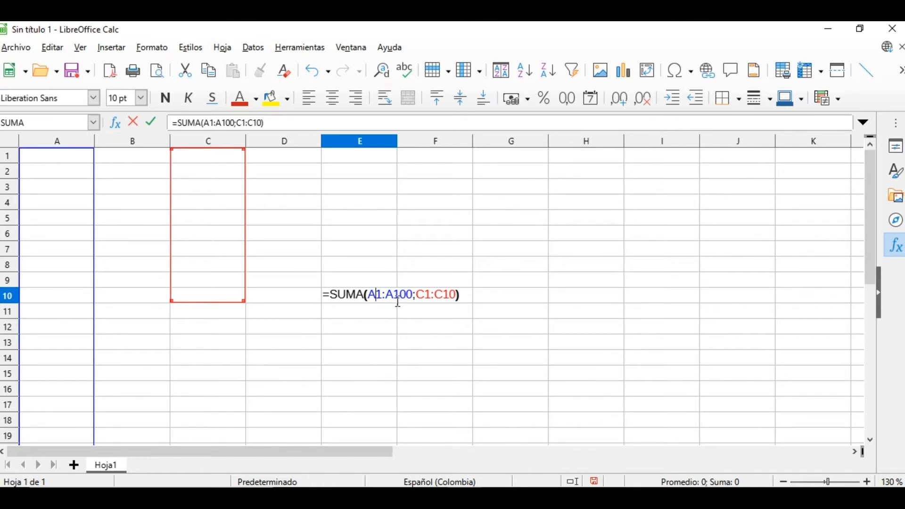
key(Return)
click(371, 330)
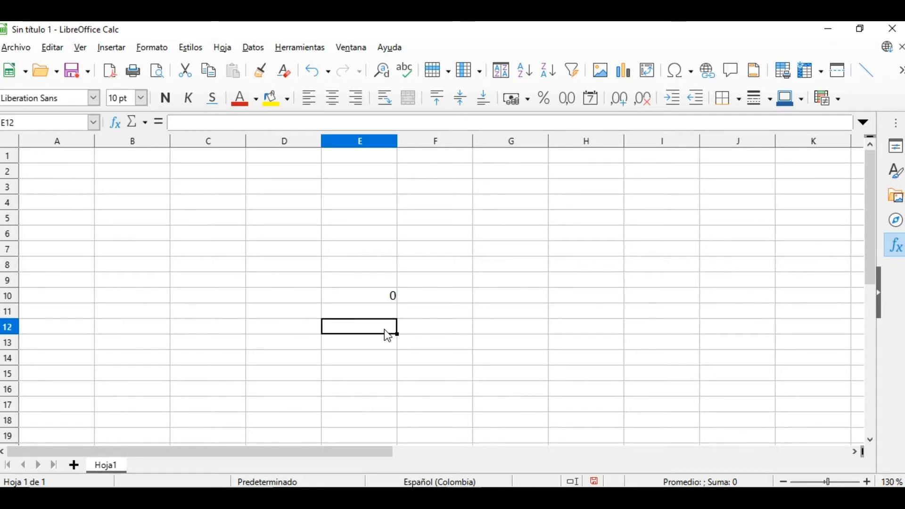
Step: Jump from A1 to the last row of column A and return to A1
click(67, 166)
click(69, 160)
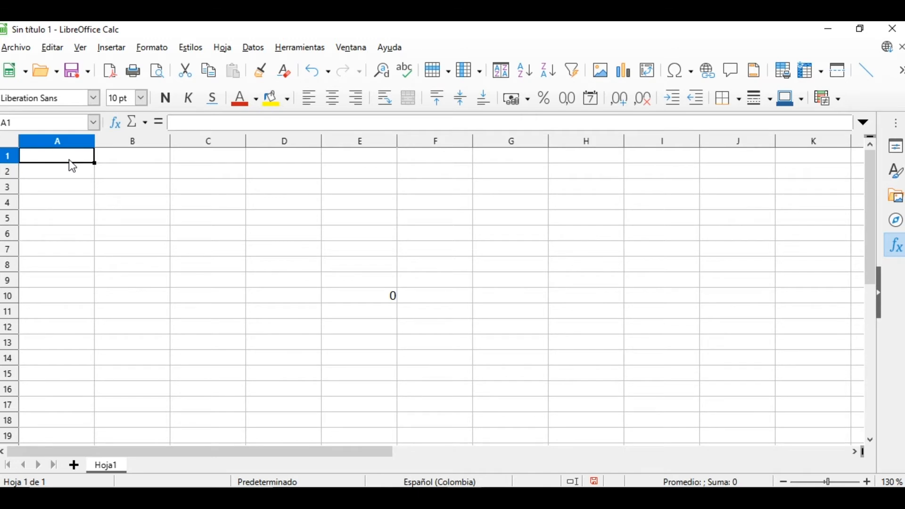
key(ctrl+Down)
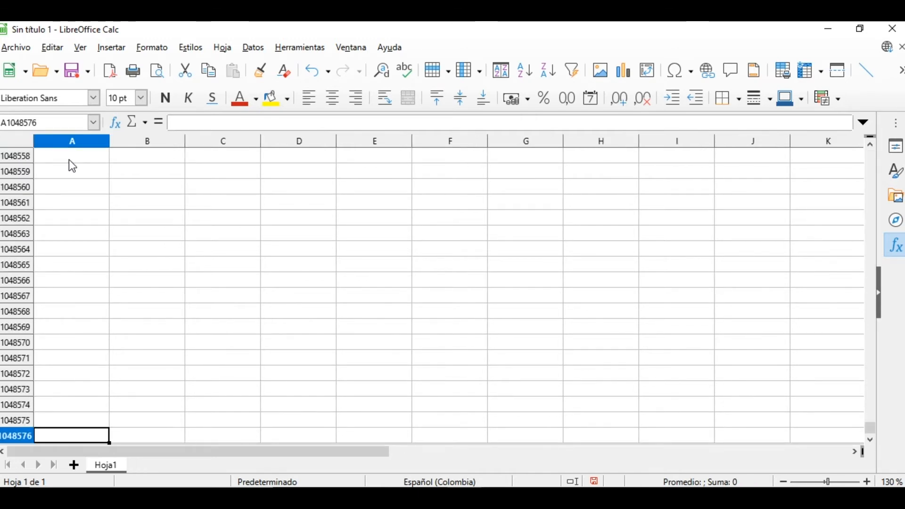
key(ctrl+Up)
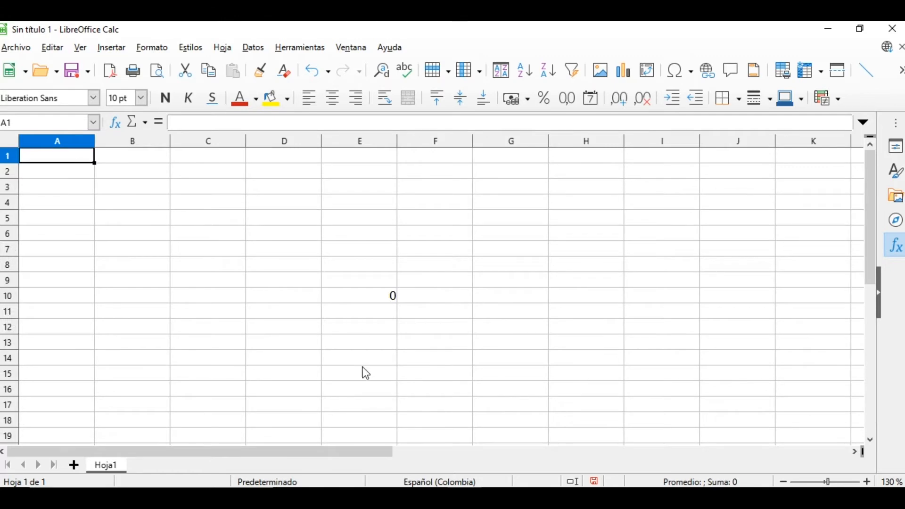
Step: Start a SUMA formula in cell E13
click(367, 345)
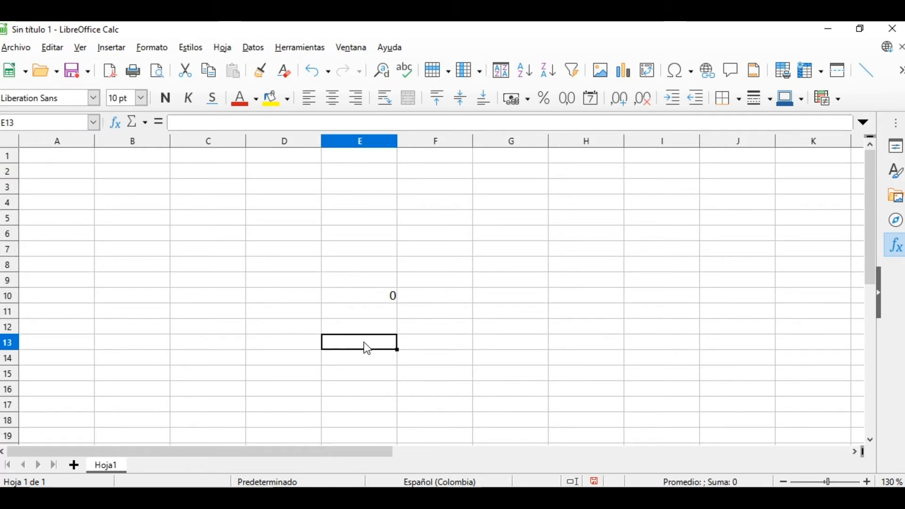
text(=su)
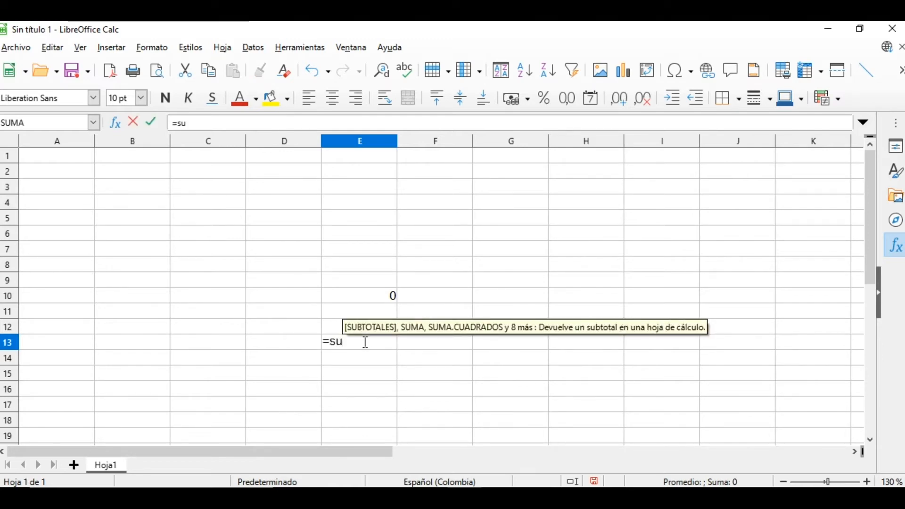
text(ma)
key(Return)
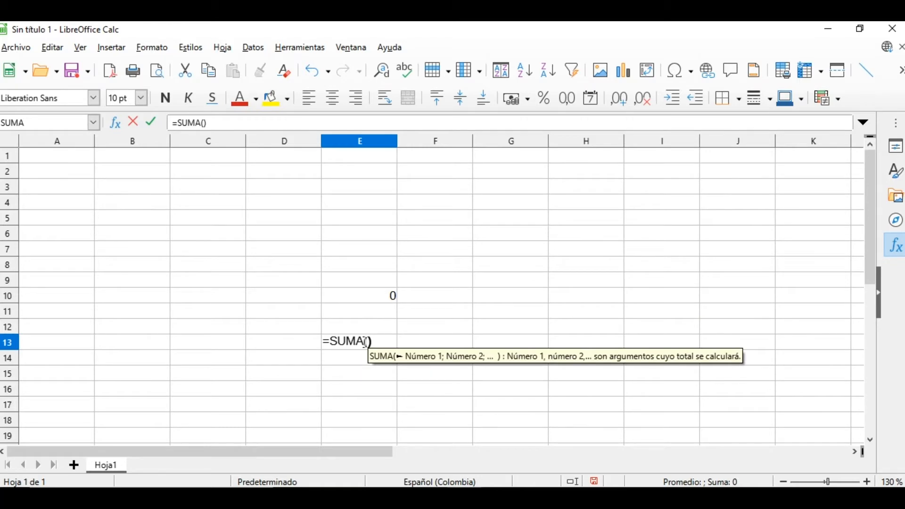
text(A)
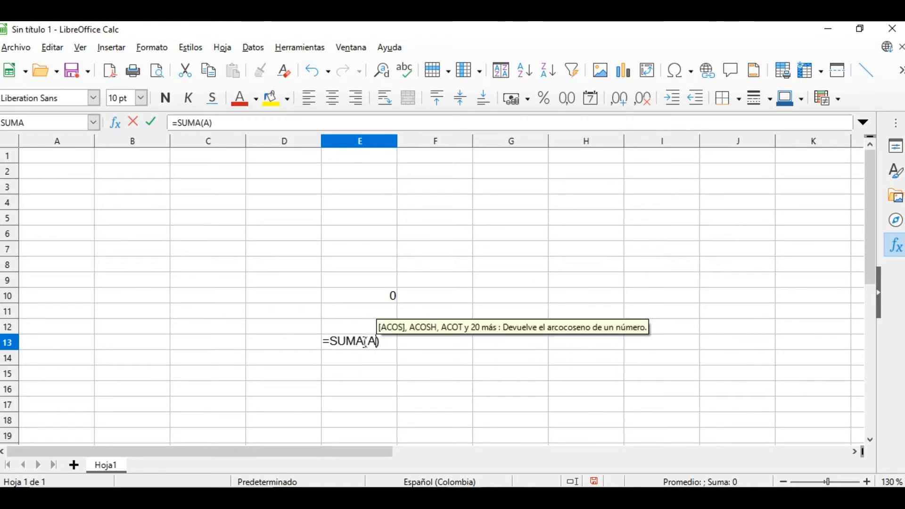
text(F1)
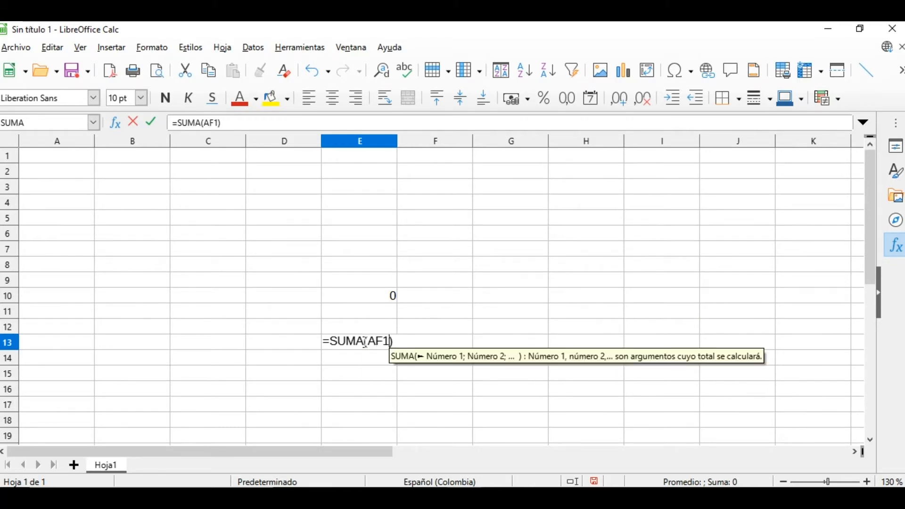
key(BackSpace)
key(BackSpace)
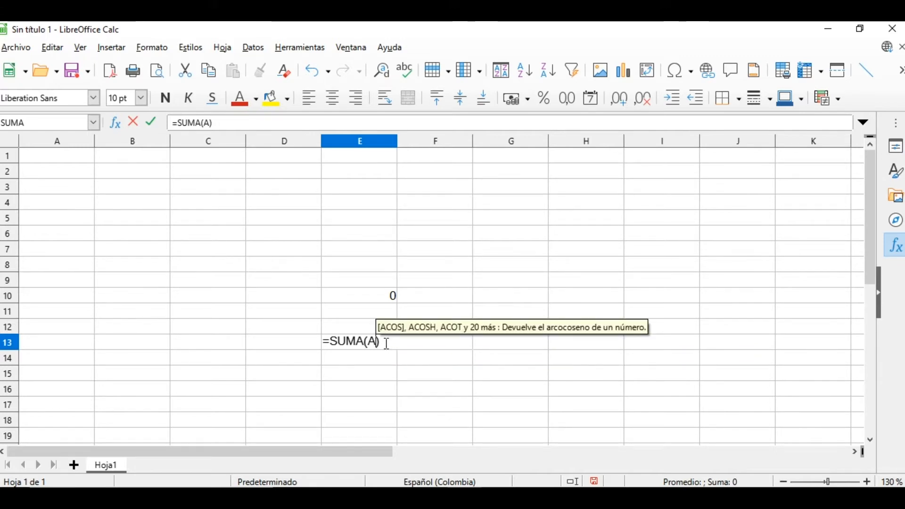
key(Return)
key(Right)
key(Right)
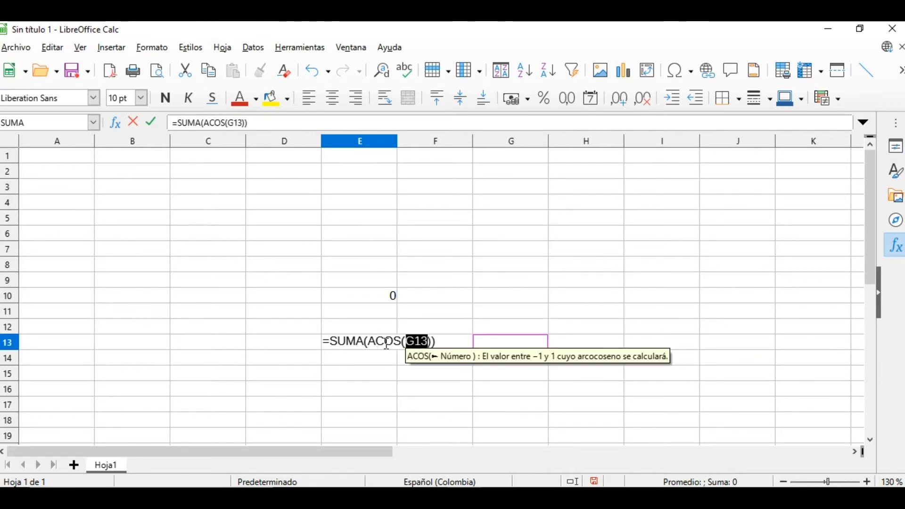
text(G1)
key(Right)
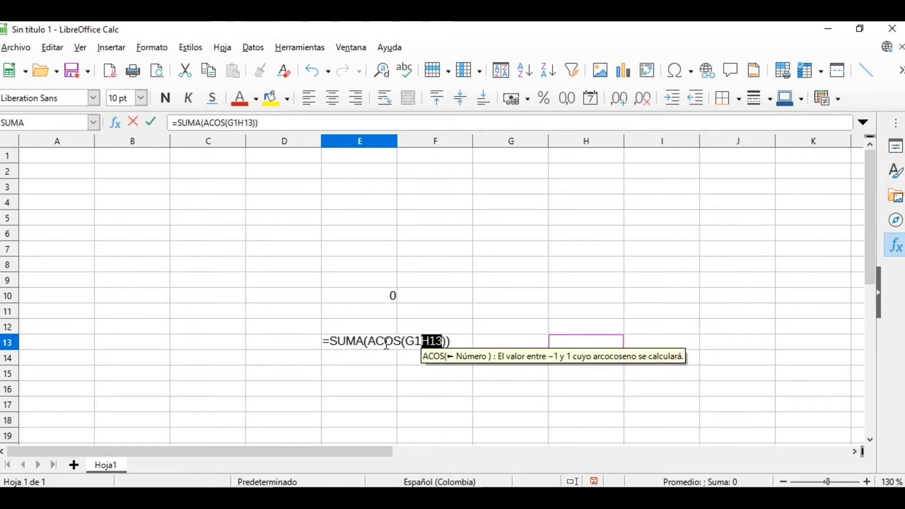
click(446, 341)
key(BackSpace)
key(BackSpace)
key(BackSpace)
key(BackSpace)
key(BackSpace)
key(BackSpace)
key(BackSpace)
key(BackSpace)
key(BackSpace)
key(BackSpace)
key(BackSpace)
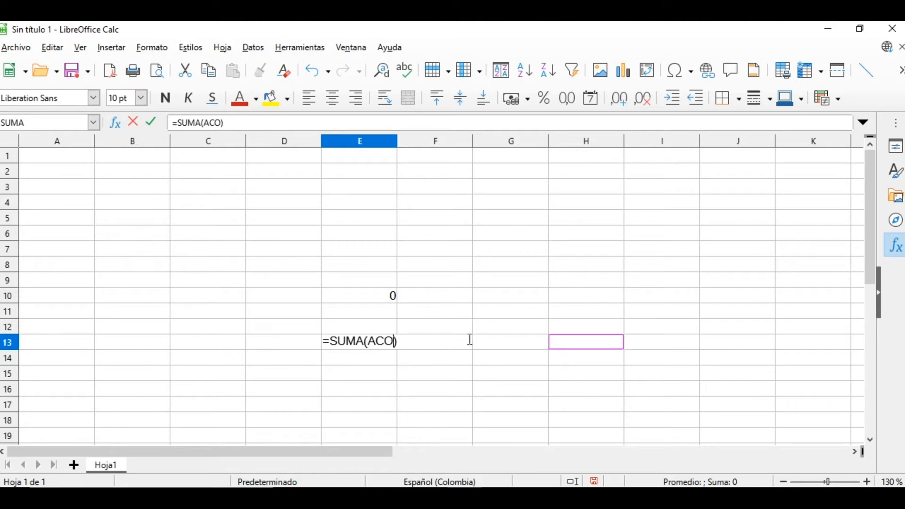
Step: Complete the E13 formula as =SUMA(A:A), removing the autocompleted ACOS function, and reopen it to examine the referenced column
text(A)
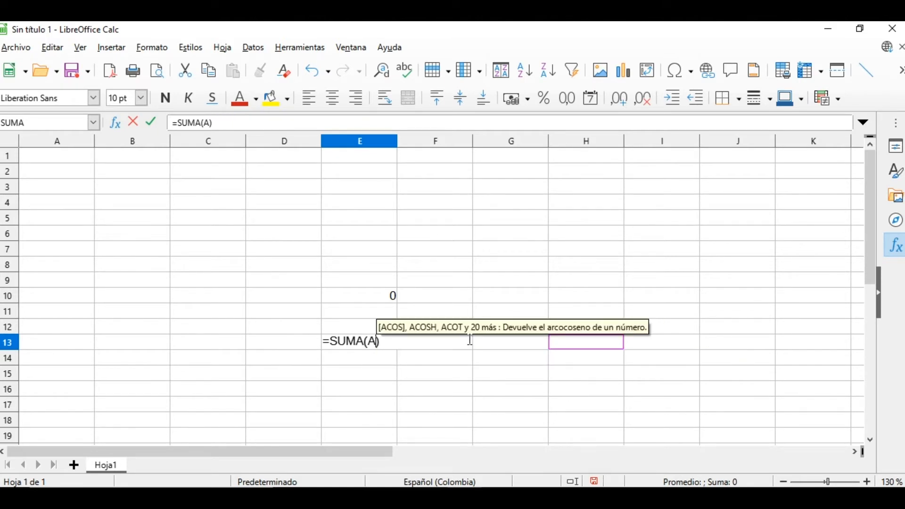
text(:A)
key(Return)
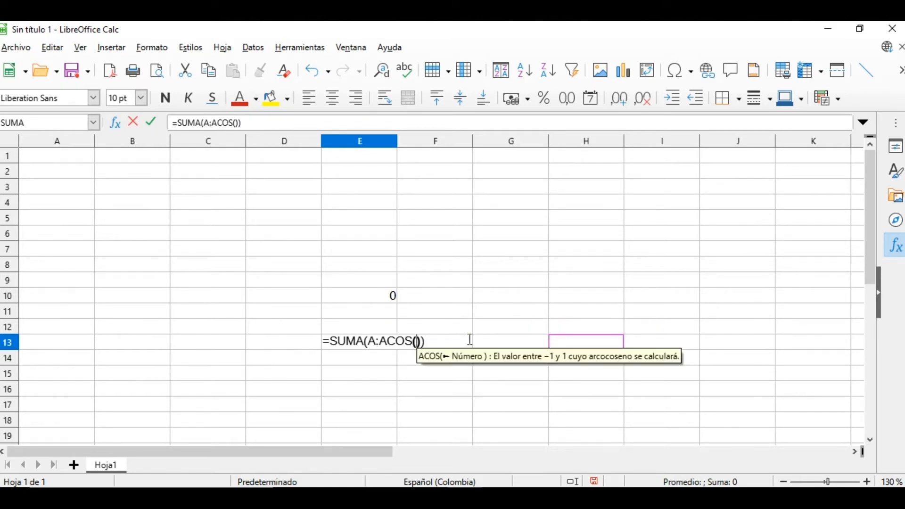
key(BackSpace)
key(BackSpace)
key(BackSpace)
key(BackSpace)
key(BackSpace)
key(BackSpace)
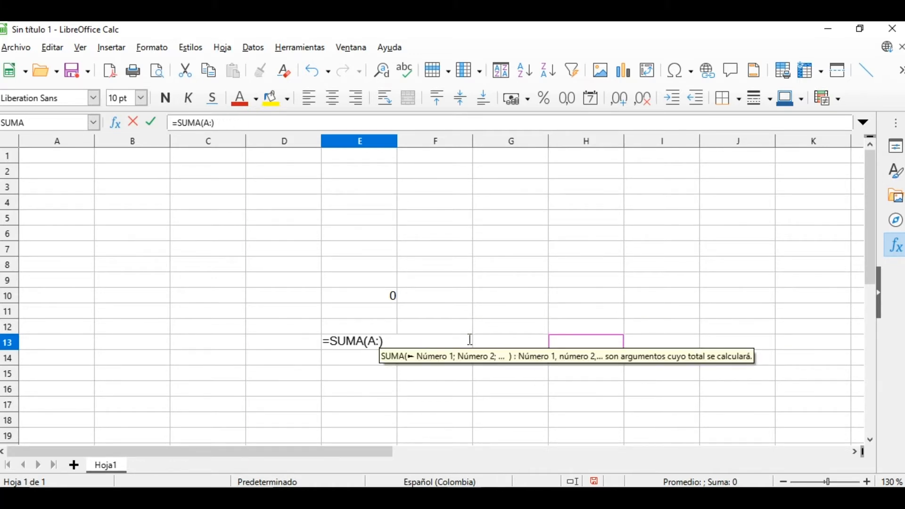
text(A)
key(Return)
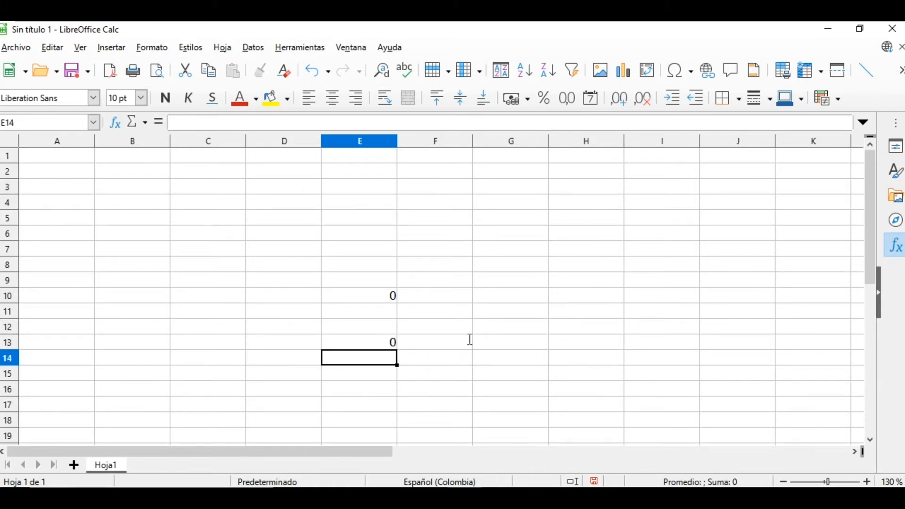
double_click(386, 343)
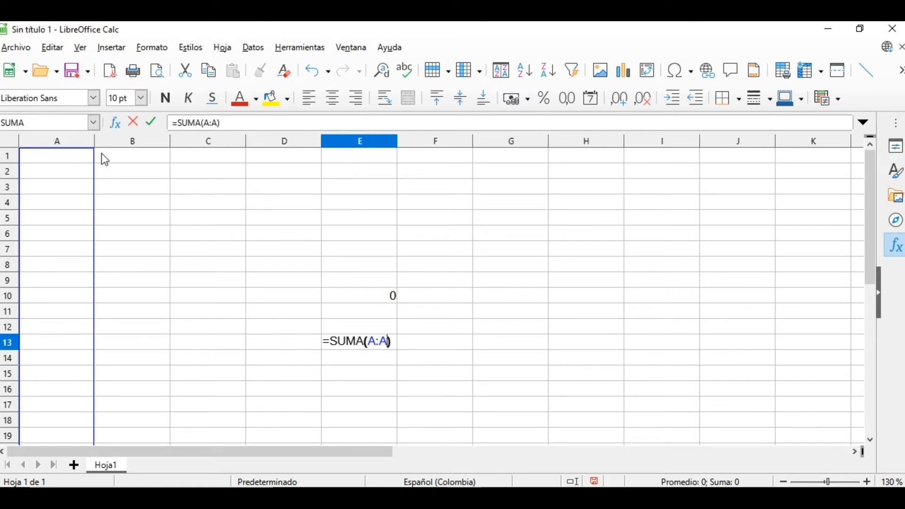
Step: Change the E13 formula to =SUMA(A:C), removing the autocompleted CAMBIAR function
click(386, 341)
key(BackSpace)
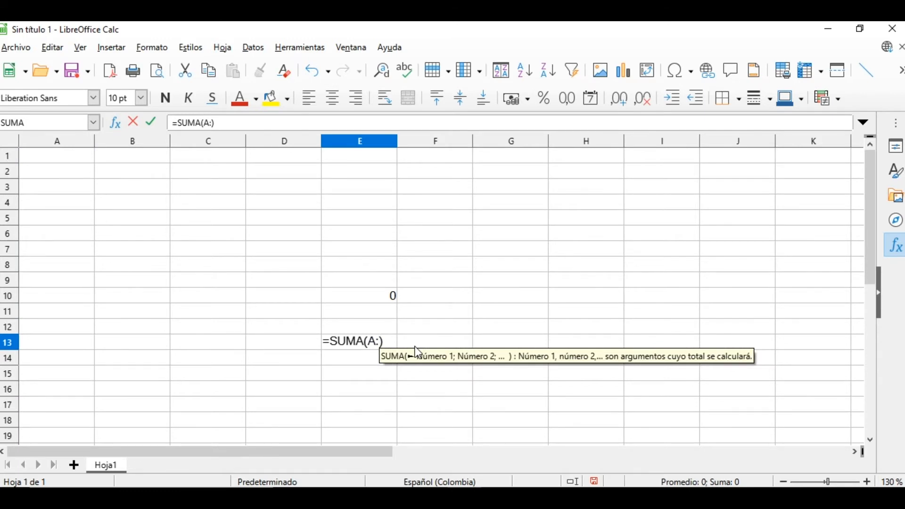
text(C)
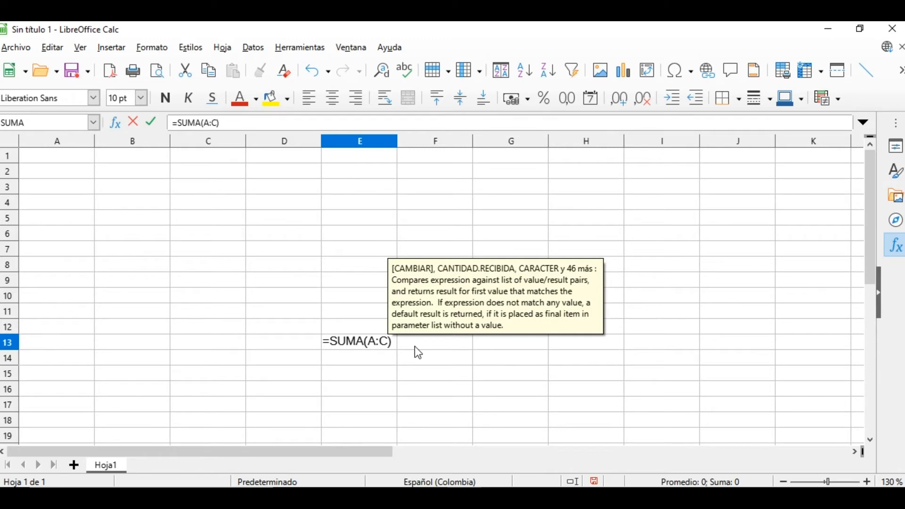
key(Return)
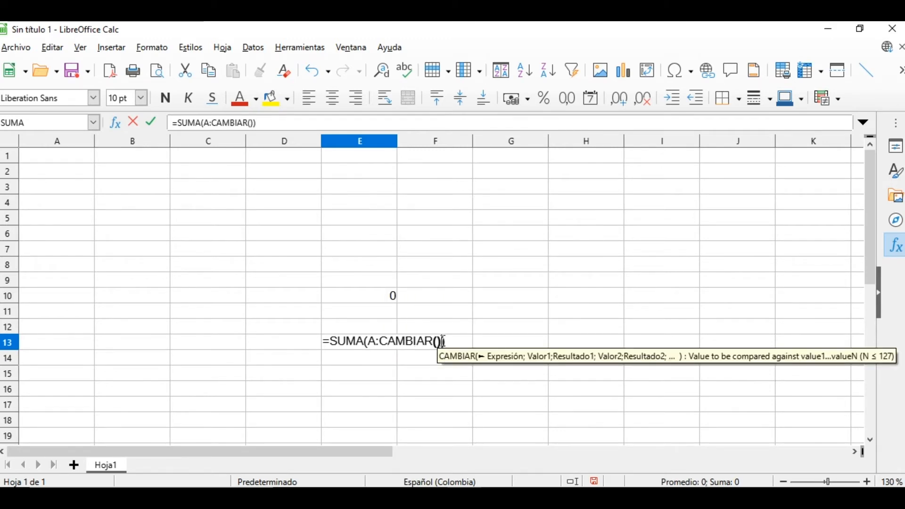
click(442, 342)
key(BackSpace)
key(BackSpace)
key(BackSpace)
key(BackSpace)
key(BackSpace)
key(BackSpace)
key(BackSpace)
key(BackSpace)
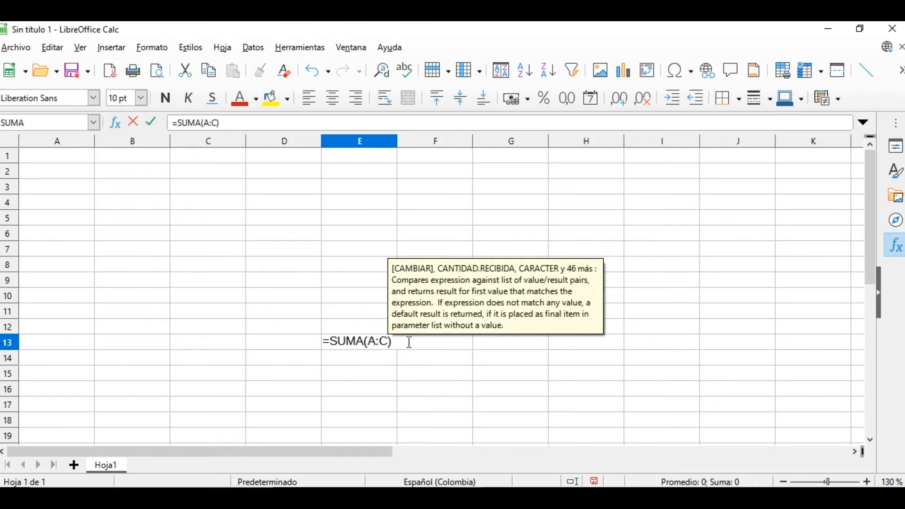
key(Return)
Step: Extend the E13 formula with column F as =SUMA(A:C;F:F) and reopen it to examine the referenced columns
double_click(384, 346)
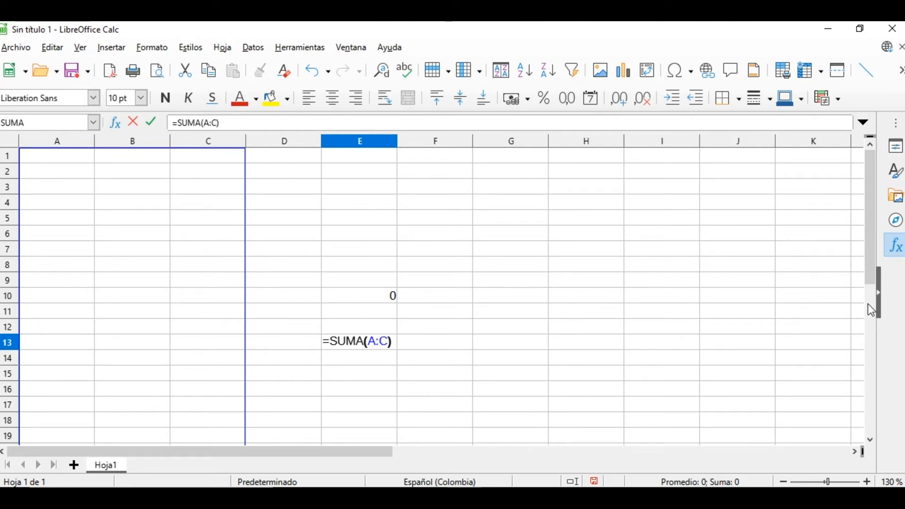
key(Right)
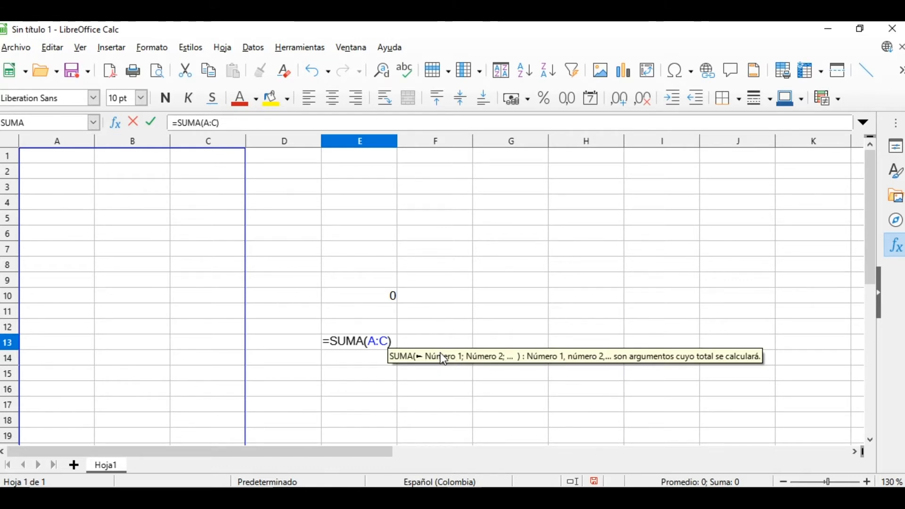
text(;)
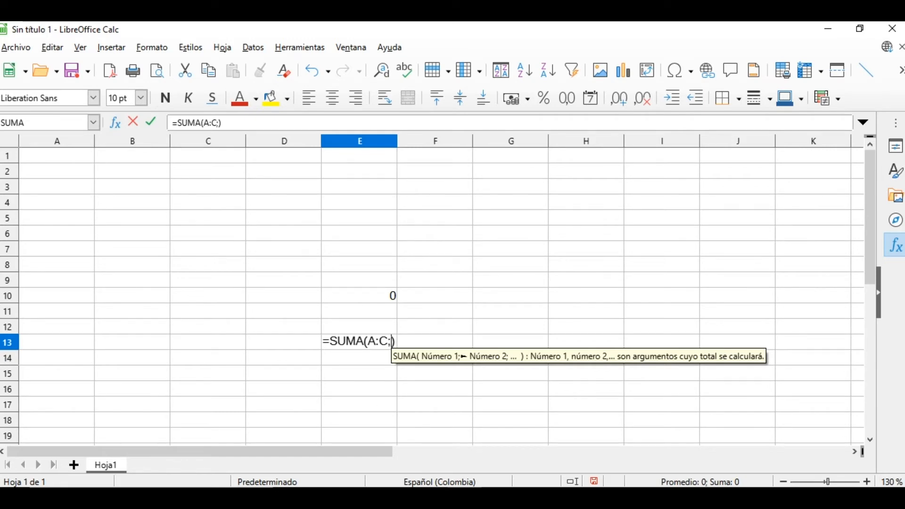
text(F)
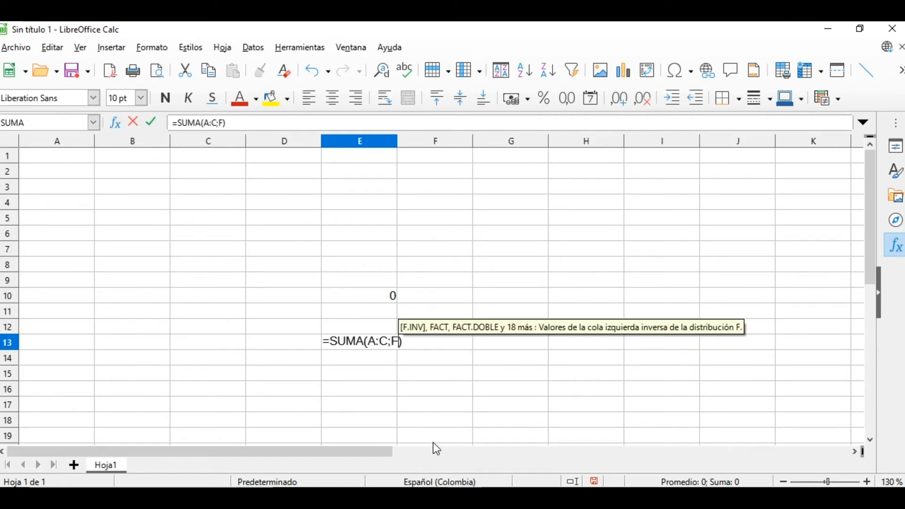
text(:F)
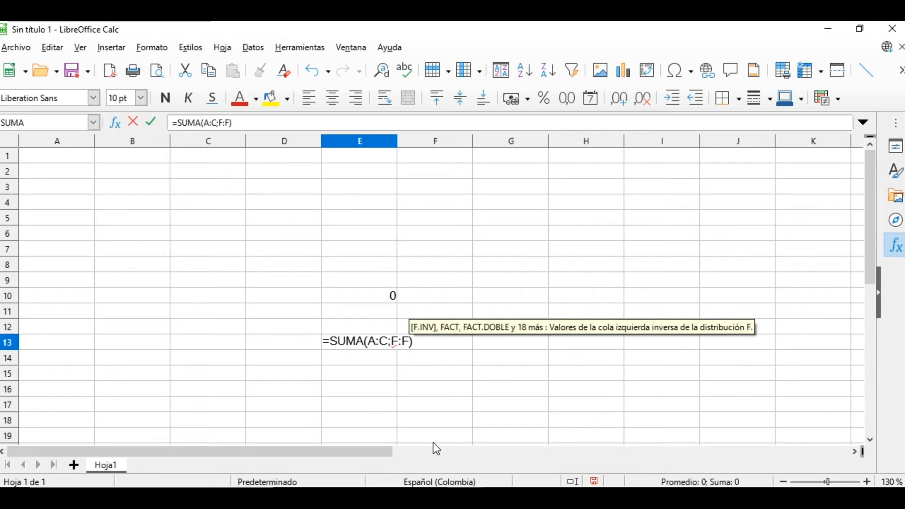
key(Return)
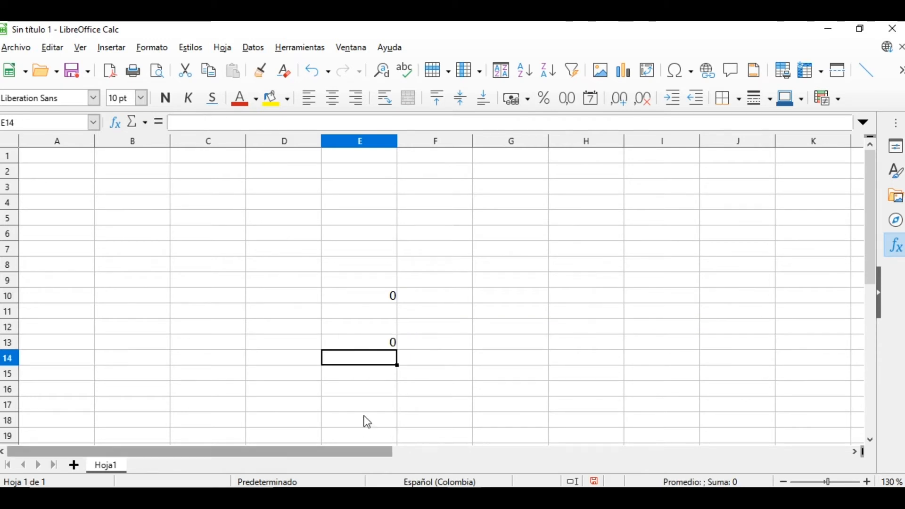
double_click(390, 342)
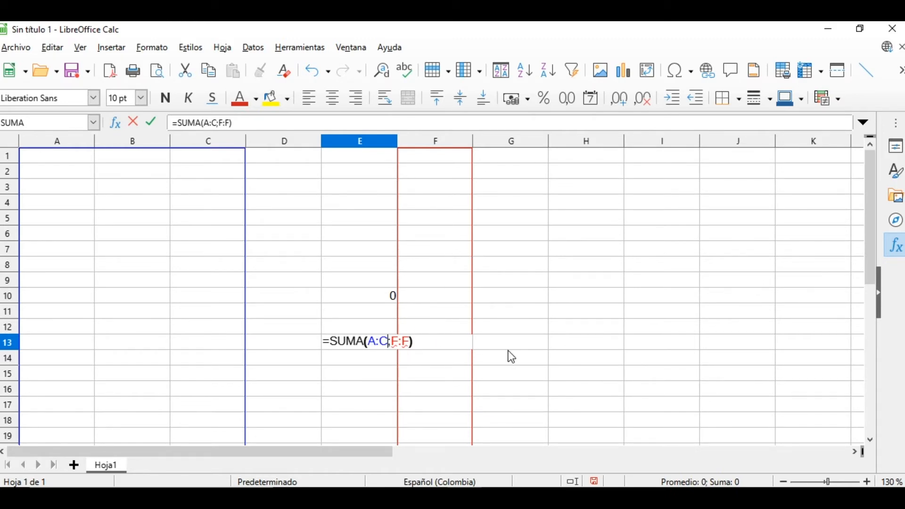
key(Return)
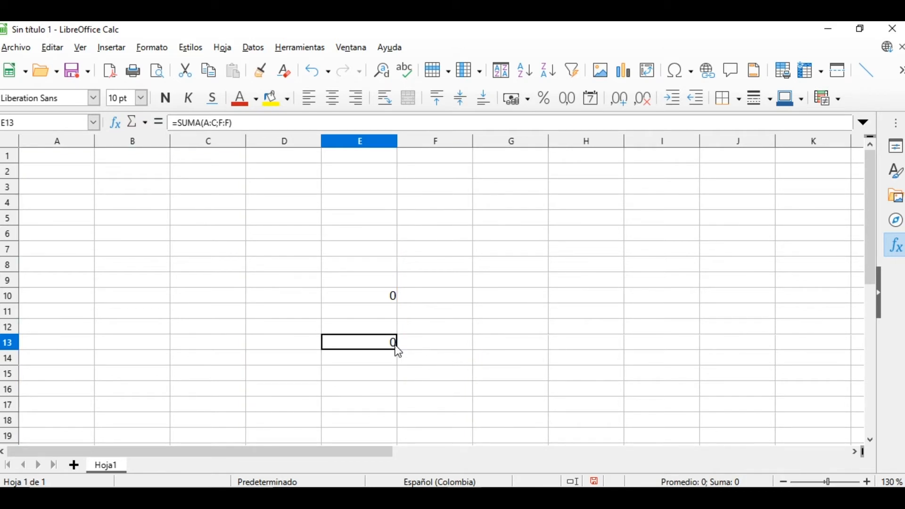
Step: Clear the formulas from cells E13 and E10
key(Delete)
click(390, 298)
key(Delete)
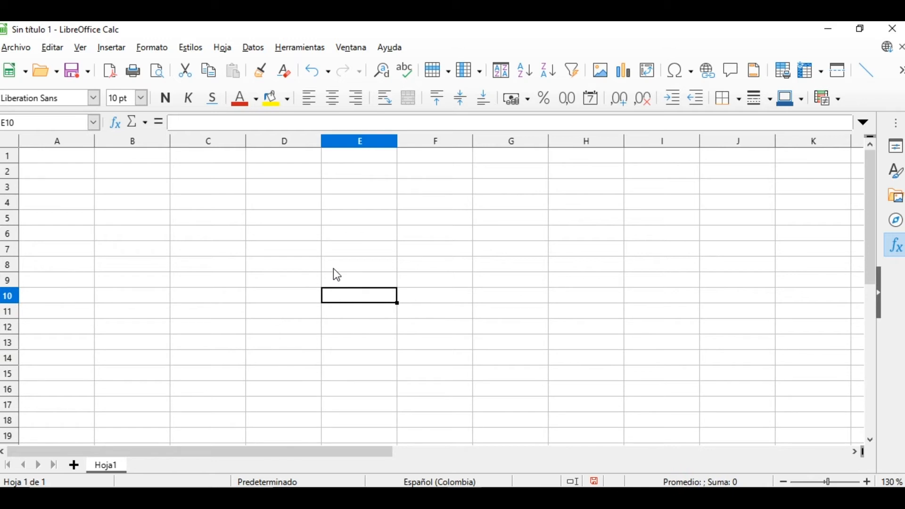
Step: Enter =SUMA(1:1) in cell D8 and reopen it to examine the referenced row
click(333, 269)
click(316, 235)
click(313, 254)
click(312, 267)
text(=suma)
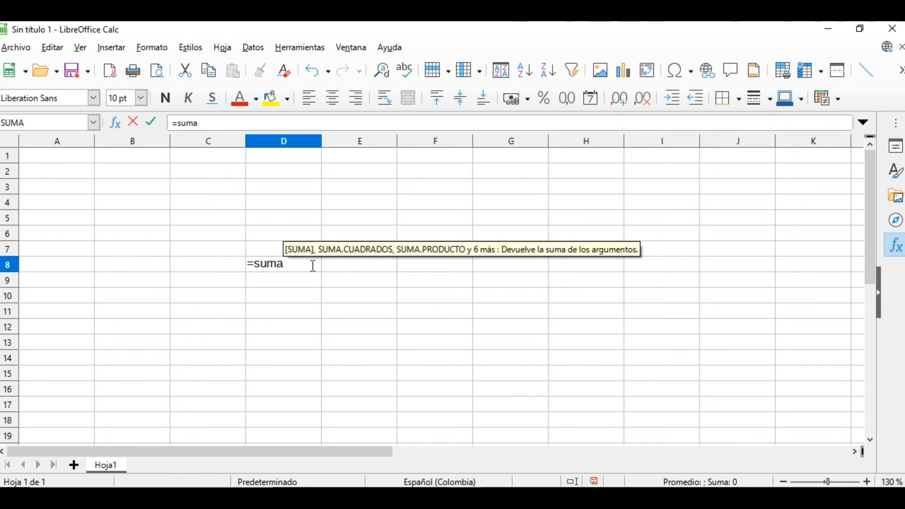
key(Return)
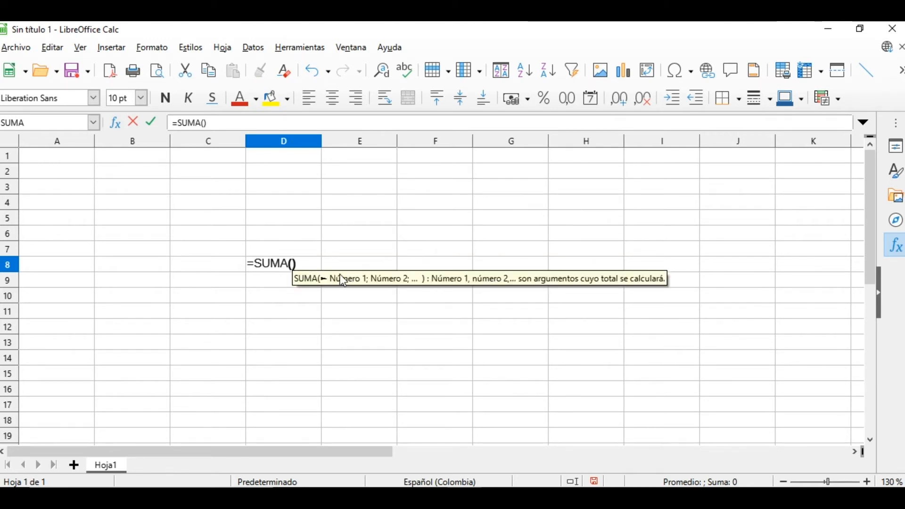
text(1)
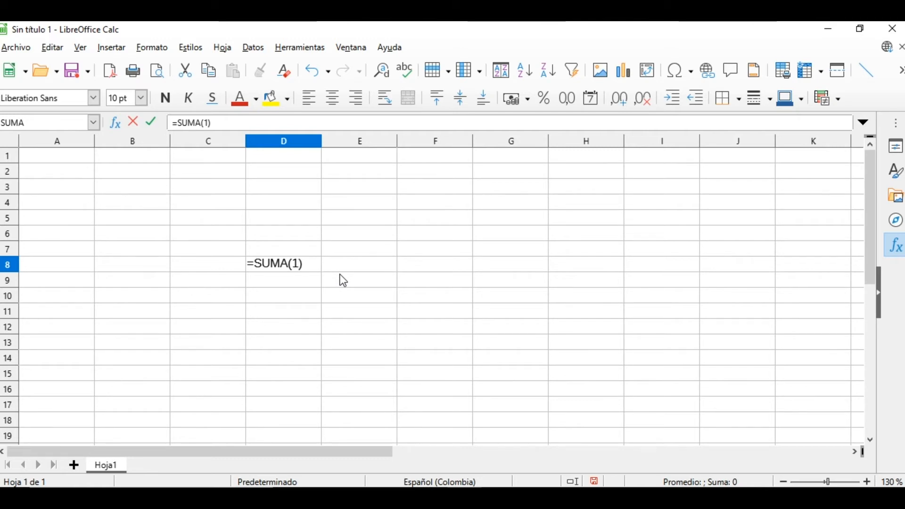
text(:1)
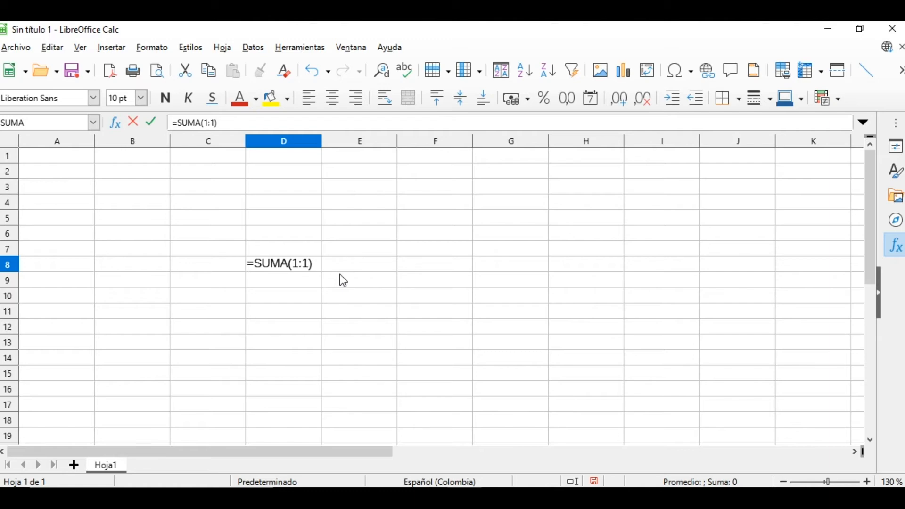
key(Return)
double_click(307, 261)
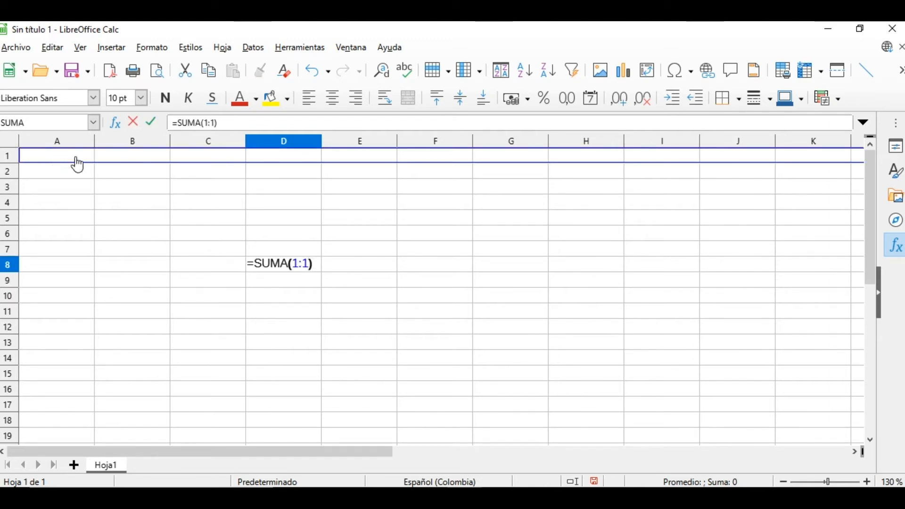
drag(401, 448, 332, 406)
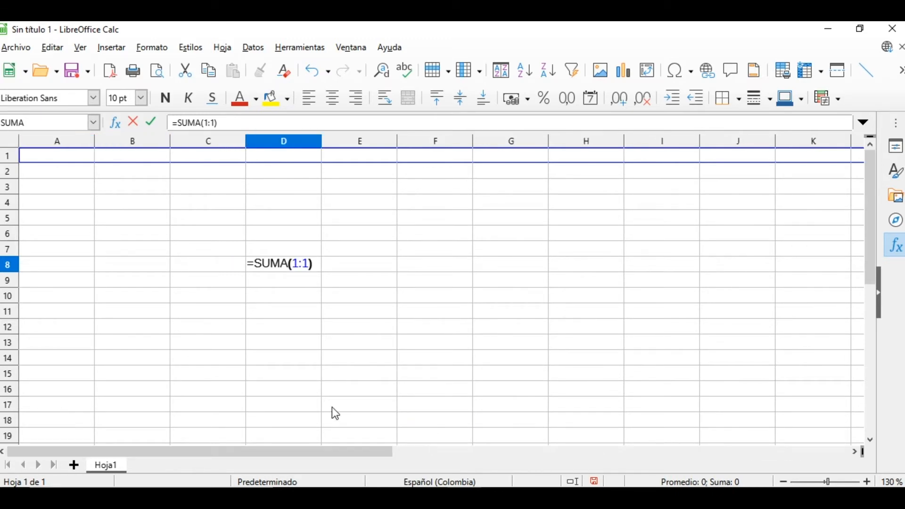
Step: Change the D8 formula to =SUMA(1:3) and reopen it to examine the referenced rows
click(309, 265)
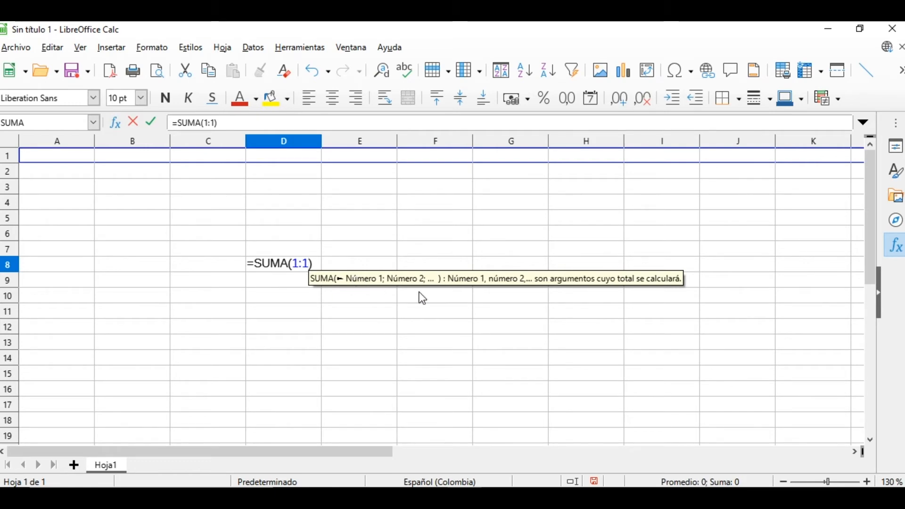
key(BackSpace)
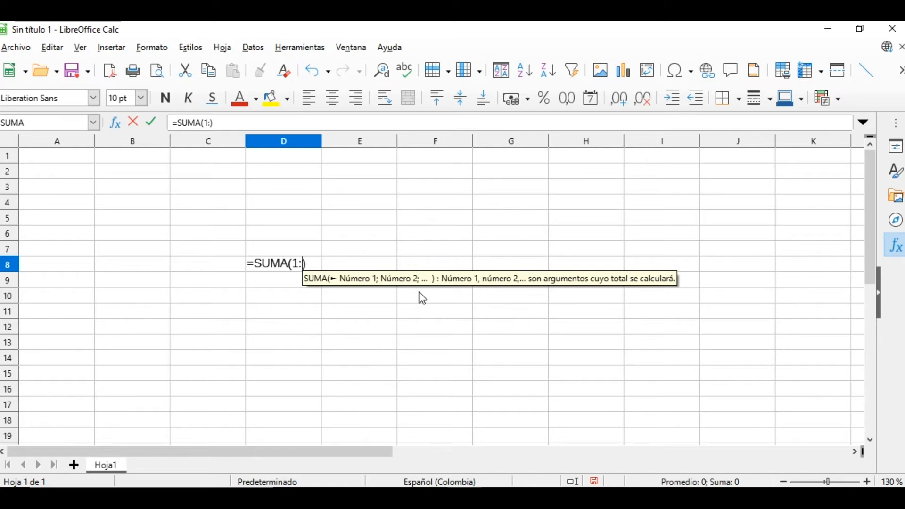
text(3)
key(Return)
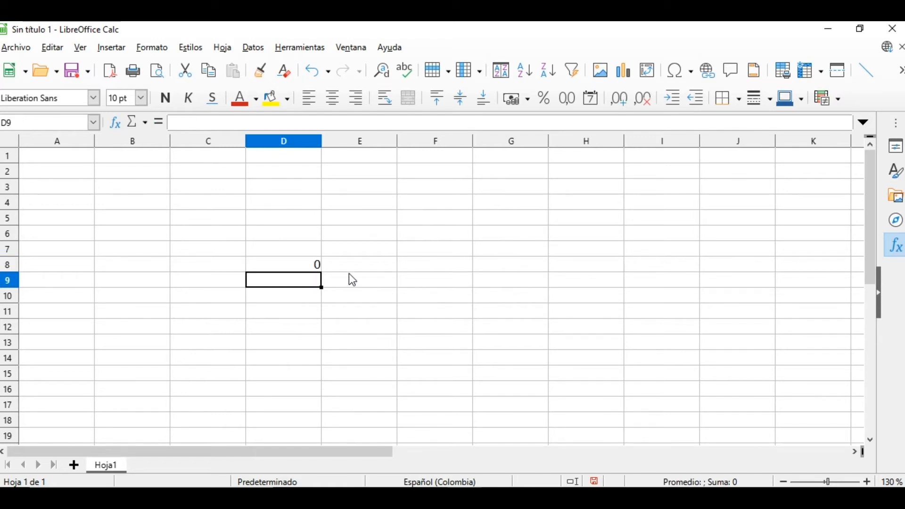
double_click(317, 265)
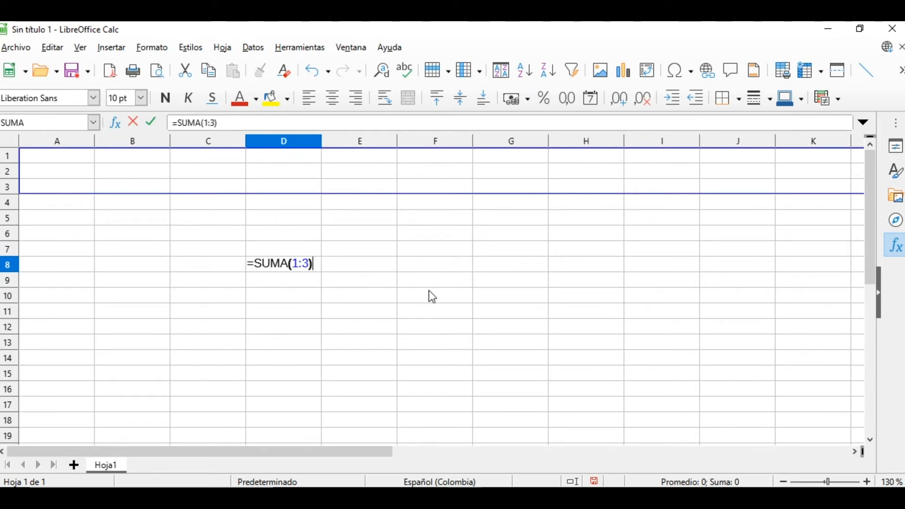
Step: Try to erase the whole SUMA formula from cell D8
key(BackSpace)
key(BackSpace)
key(BackSpace)
key(BackSpace)
key(BackSpace)
key(BackSpace)
key(BackSpace)
key(BackSpace)
key(BackSpace)
key(BackSpace)
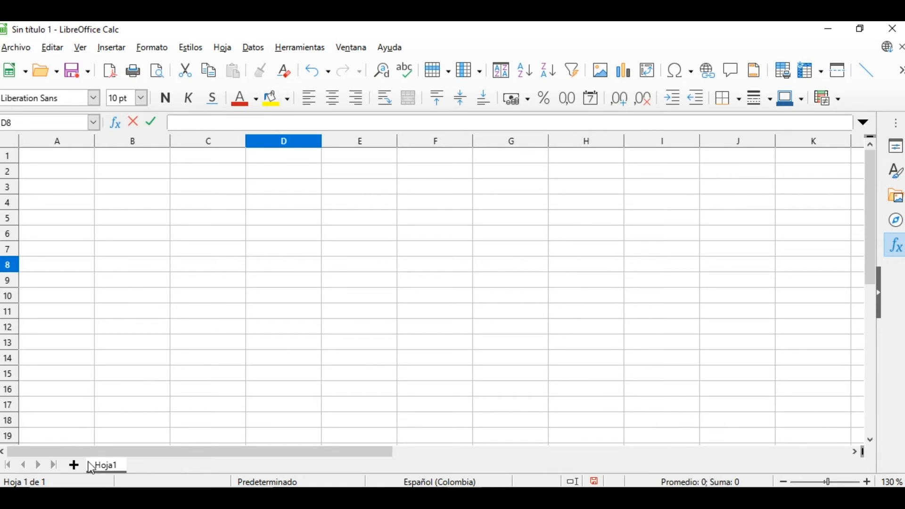
Step: Add a second sheet to the workbook and switch between Hoja1 and Hoja2
click(74, 466)
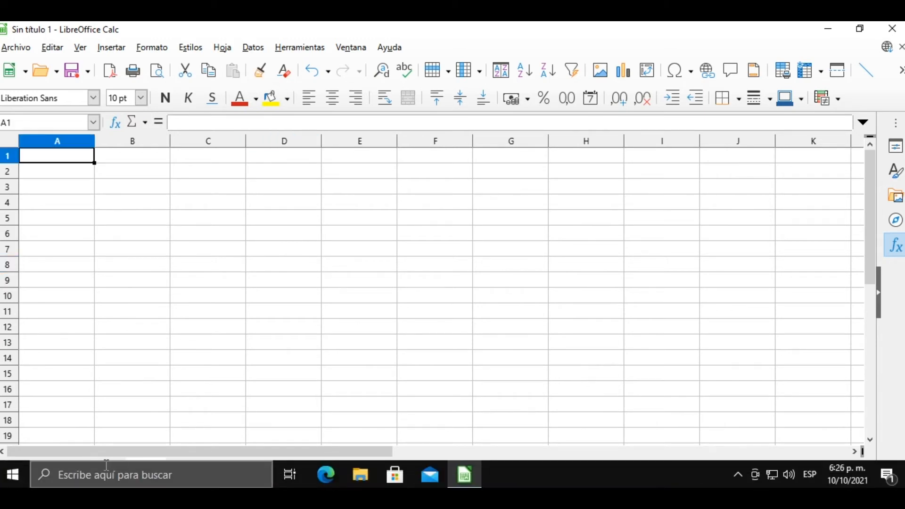
drag(137, 389, 163, 403)
click(103, 465)
click(142, 466)
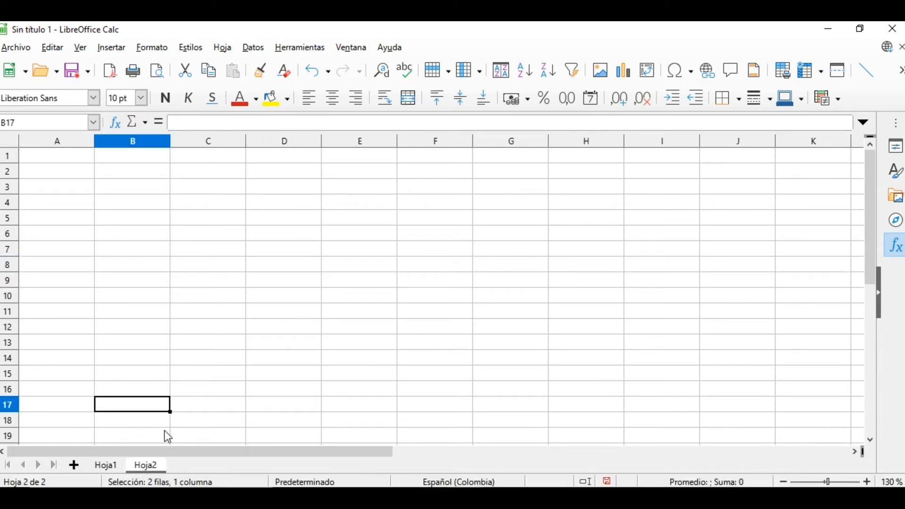
Step: Select the range A1:B2 on Hoja2 and return to Hoja1
click(173, 280)
click(50, 143)
click(103, 184)
drag(75, 159, 117, 173)
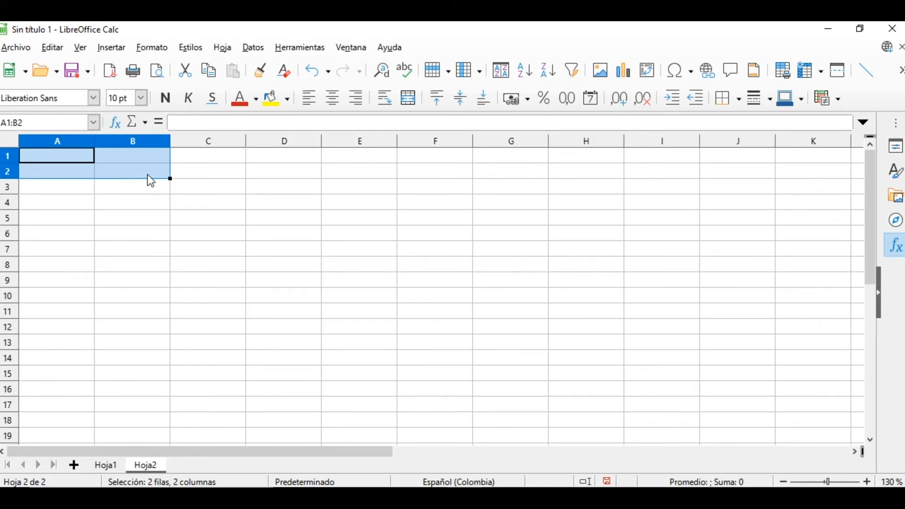
click(104, 466)
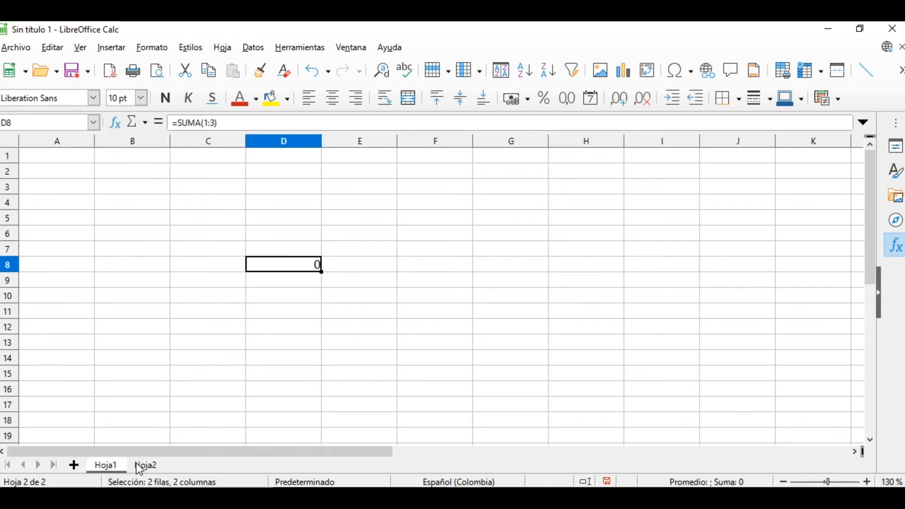
click(144, 466)
click(115, 464)
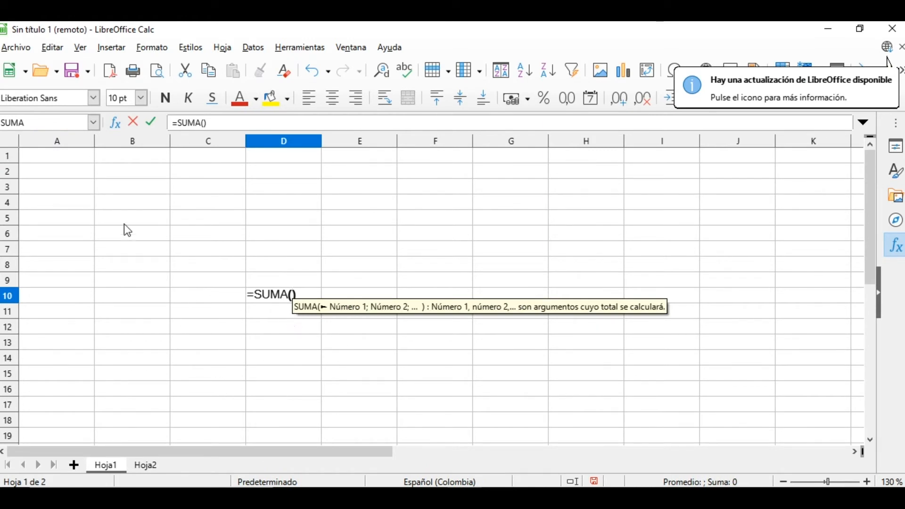
Step: Insert the range A1:B2 into the SUMA formula in D10 and prefix it with "Hoja1."
drag(60, 158, 113, 178)
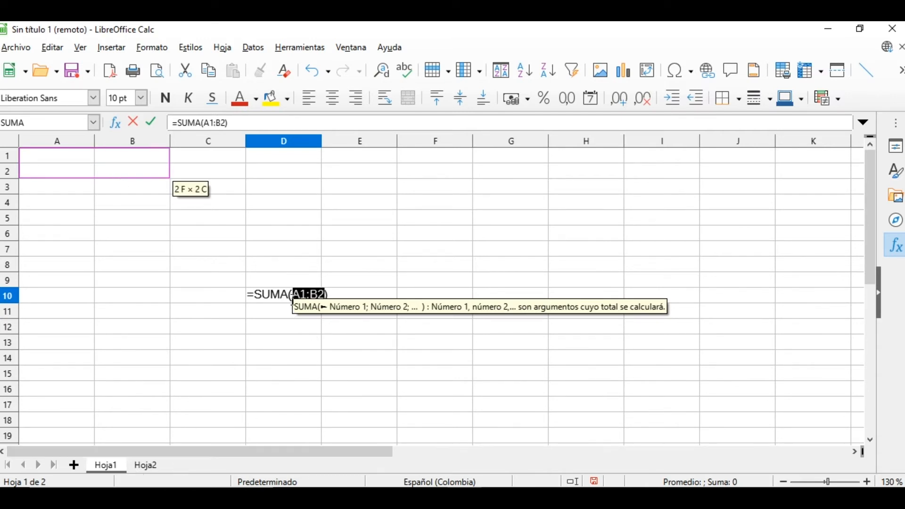
click(293, 297)
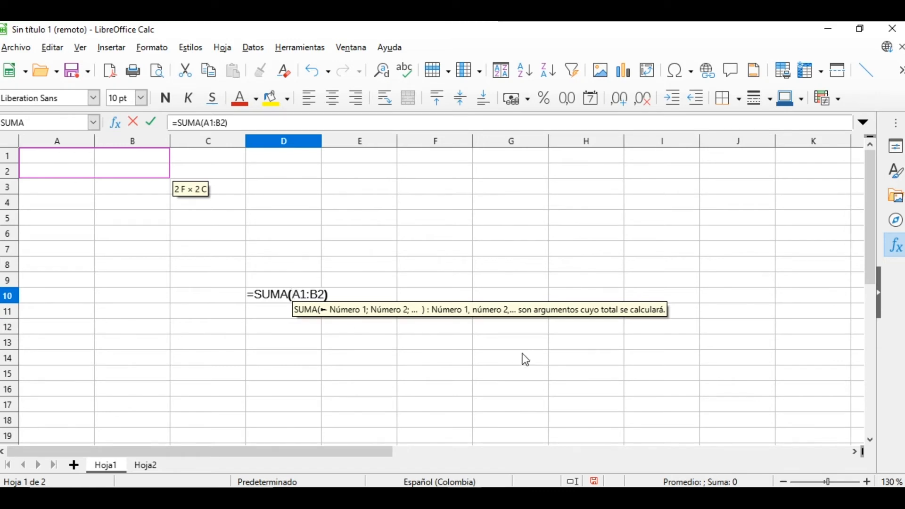
text(Hoja1)
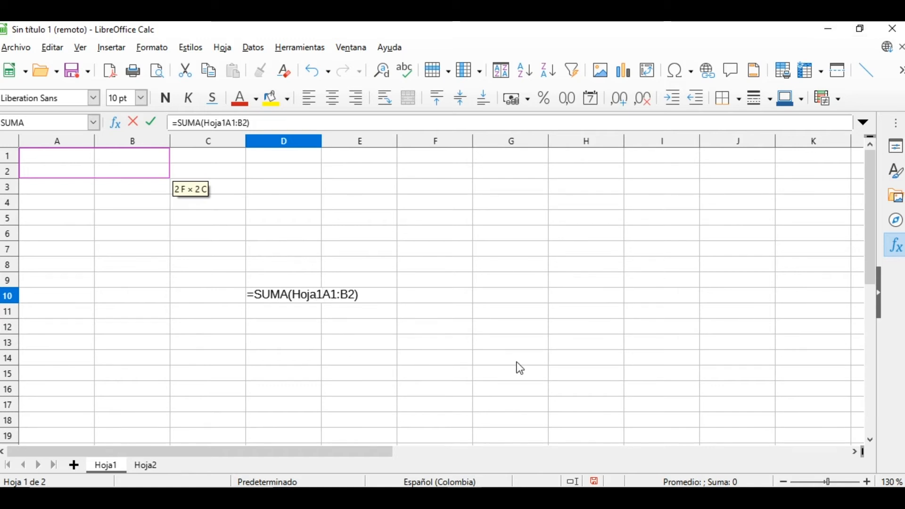
click(323, 295)
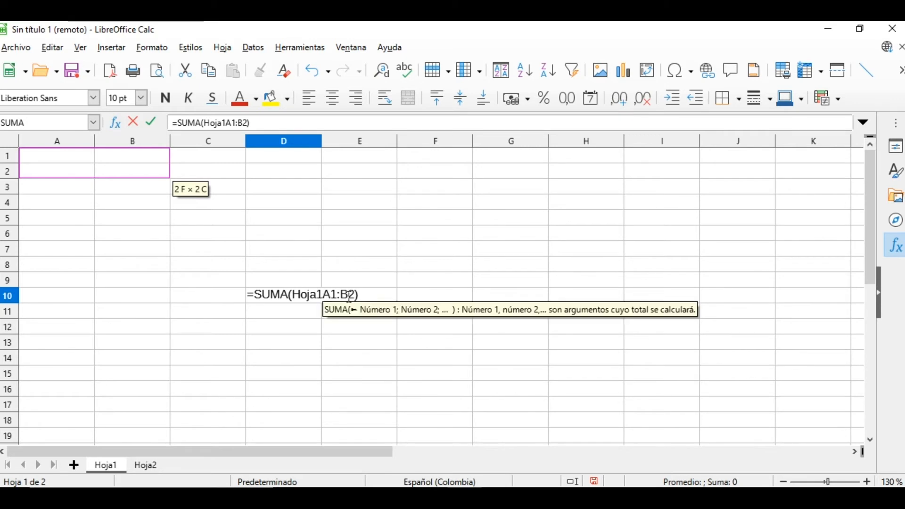
text(.)
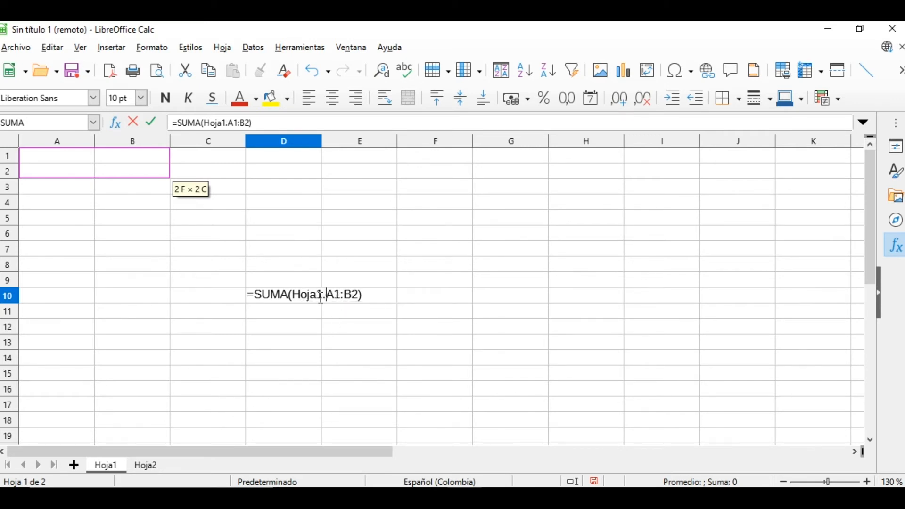
Step: Try to complete the D10 formula as =SUMA(Hoja1.A1:Hoja.B2)
click(359, 296)
click(345, 294)
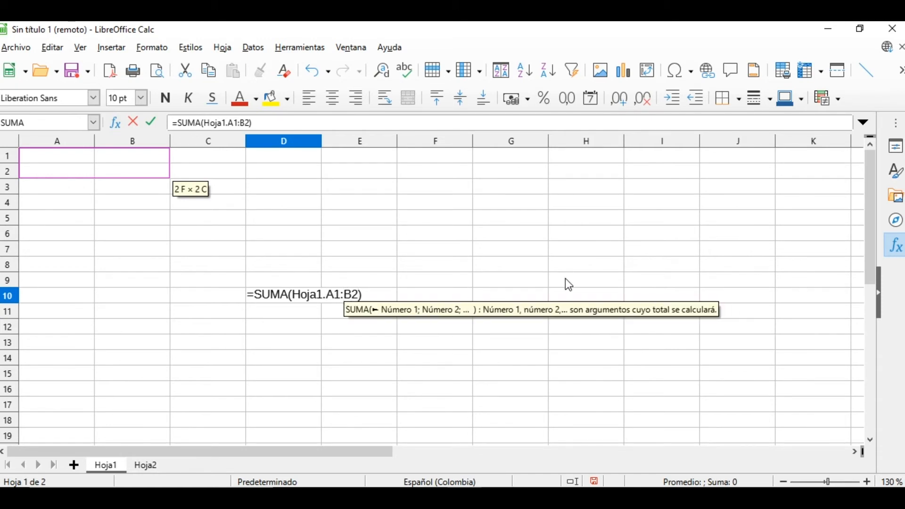
text(Hoja)
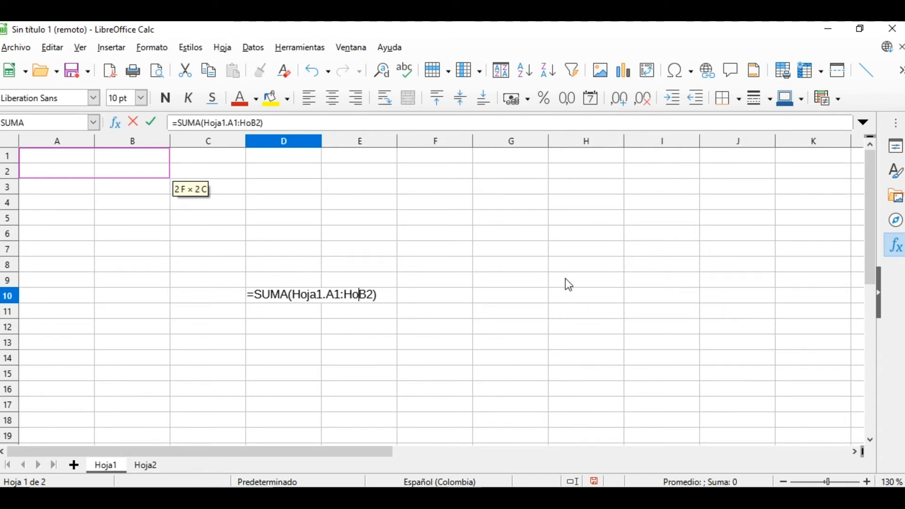
text(.)
click(396, 296)
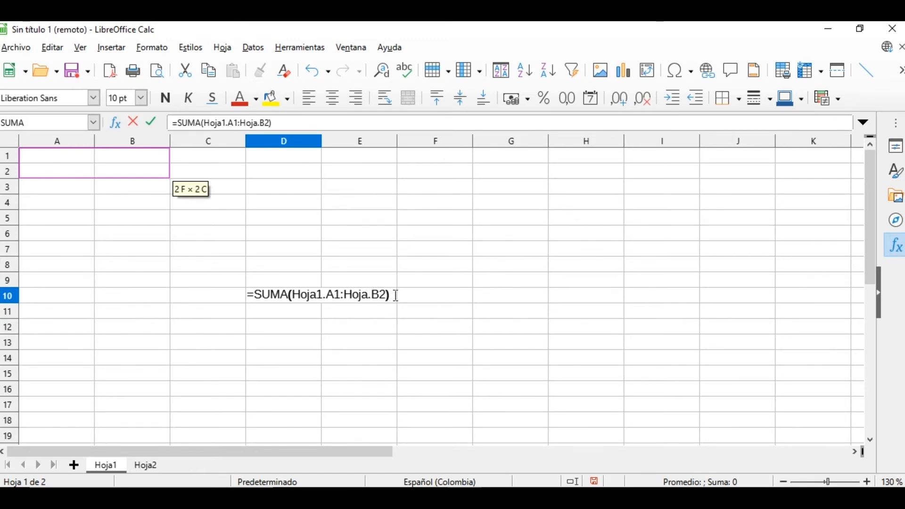
key(Return)
Step: Change the formula in D10 to =SUMA(Hoja1.A1:Hoja2.B2) so the range spans both sheets
double_click(301, 295)
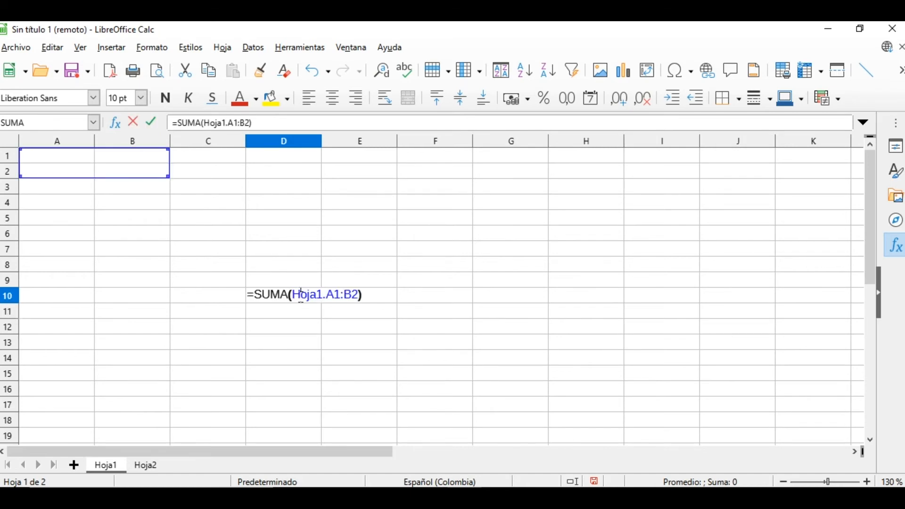
click(142, 468)
click(113, 468)
click(345, 295)
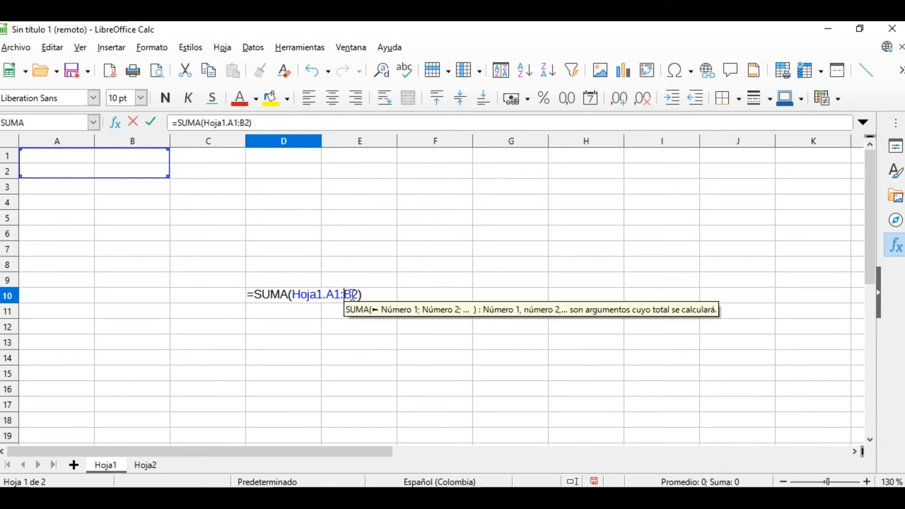
text(Hoj)
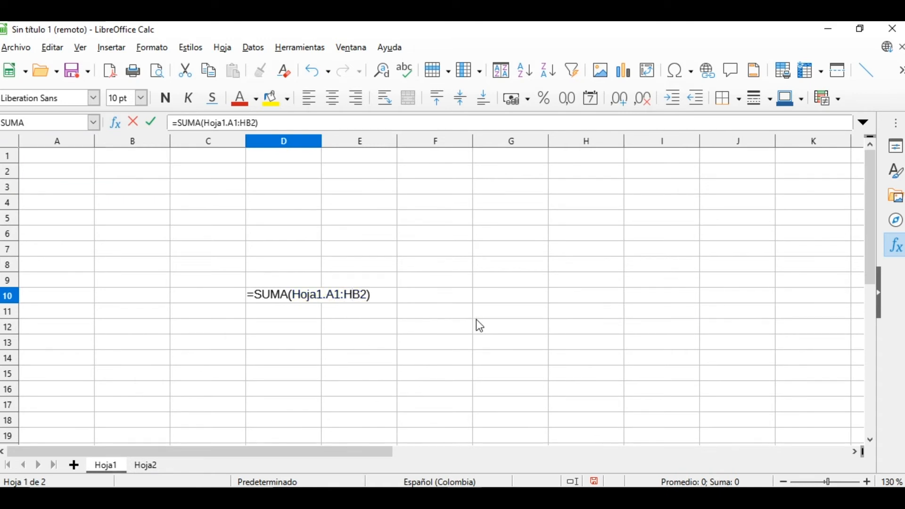
text(a2)
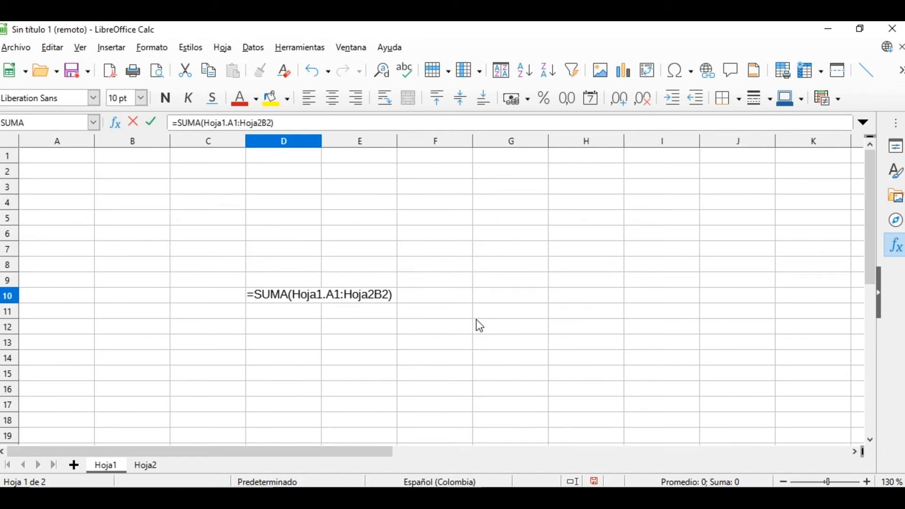
text(.)
key(Right)
key(Right)
key(Right)
key(Return)
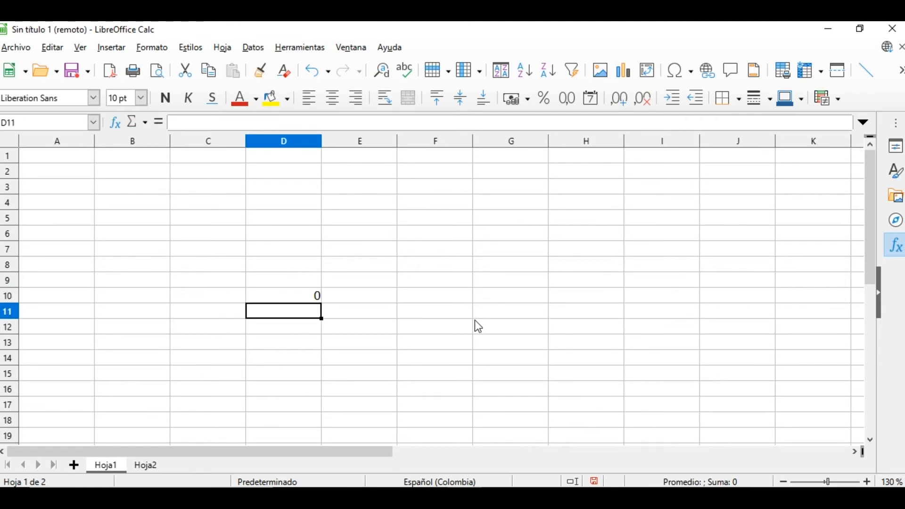
Step: Reopen the D10 formula to examine its cross-sheet reference, leaving the formula unedited
click(307, 301)
double_click(307, 301)
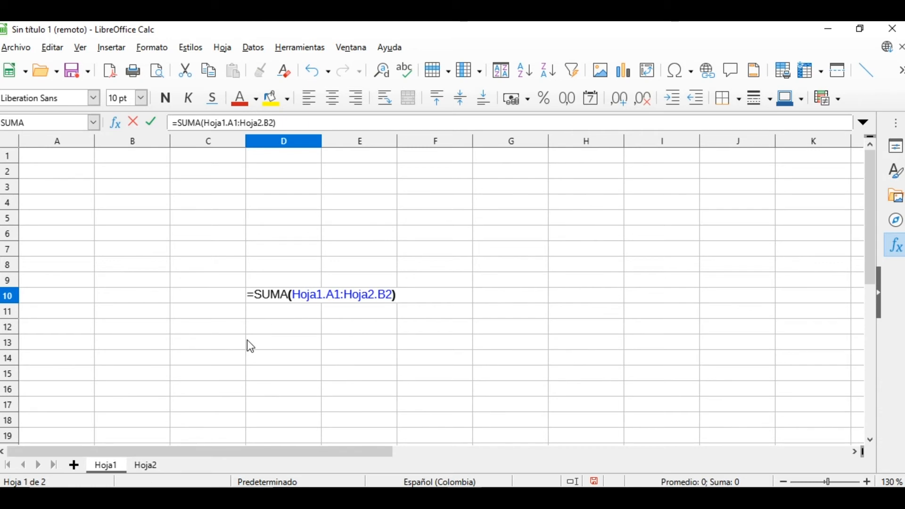
click(153, 466)
click(119, 465)
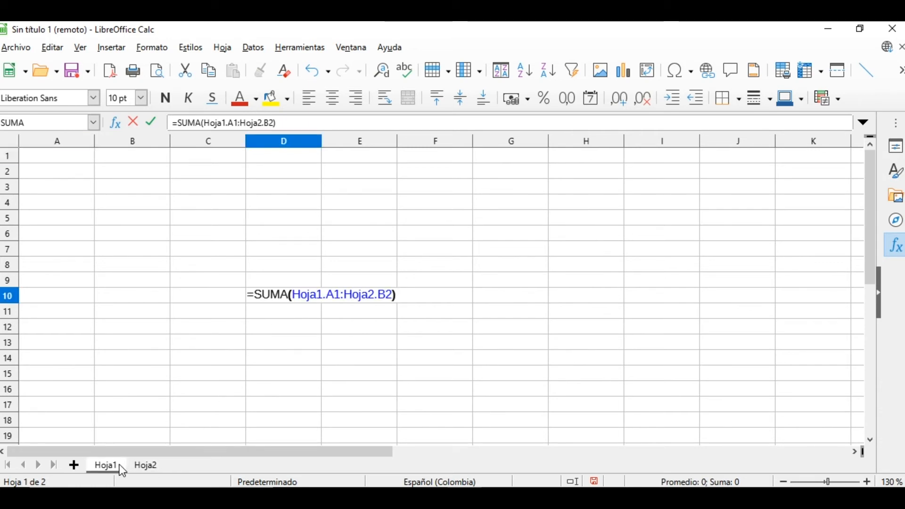
key(Escape)
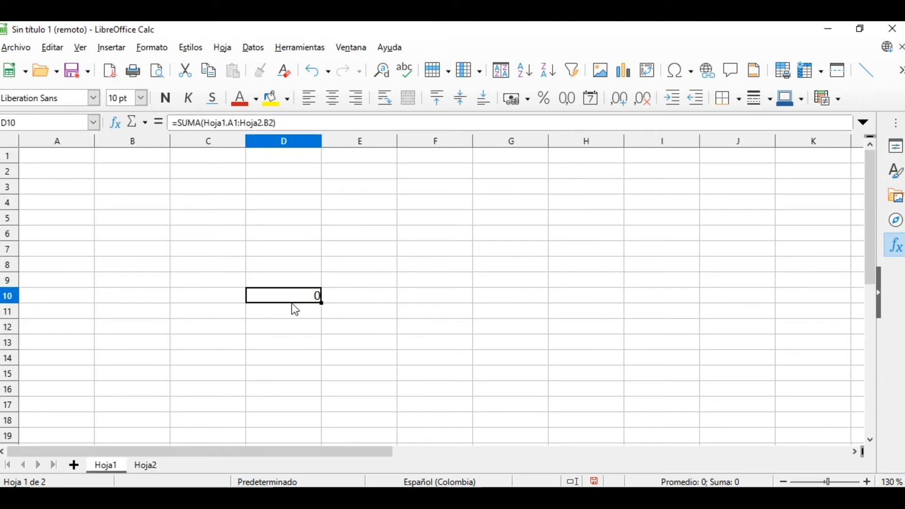
double_click(295, 297)
key(Escape)
double_click(295, 298)
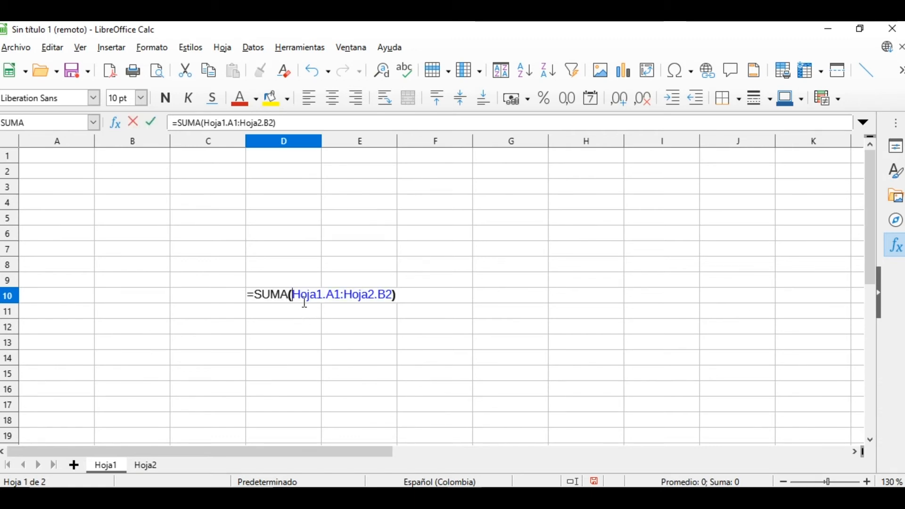
key(Escape)
Step: Enter 1 in each cell of the range A1:B2 on Hoja1
click(72, 161)
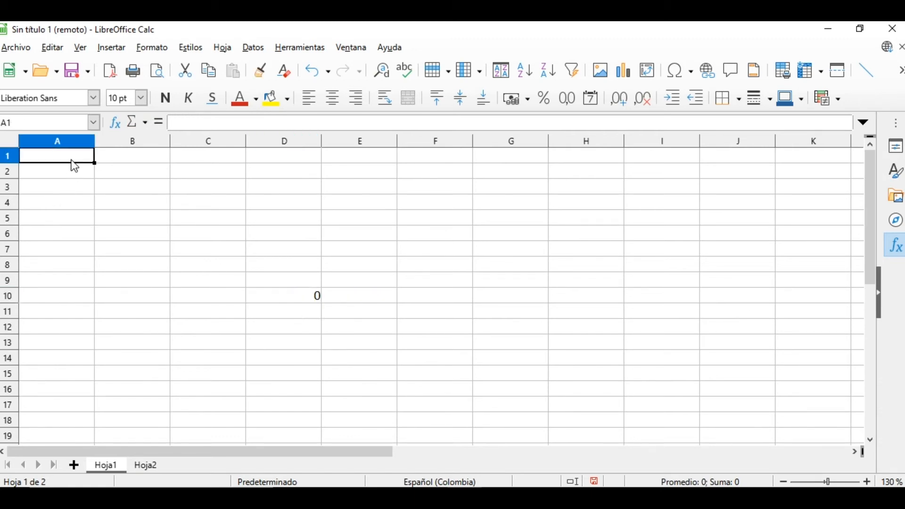
text(1)
key(Right)
text(1)
key(Return)
text(1)
click(73, 166)
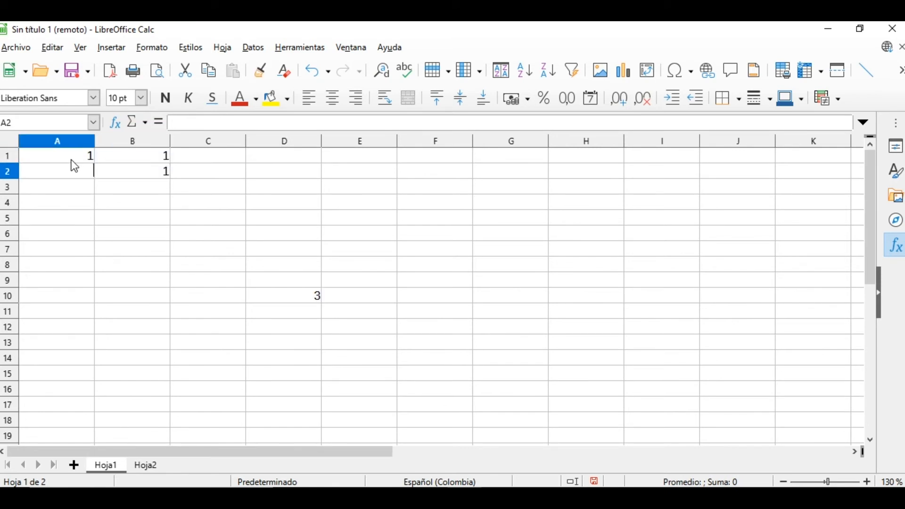
text(1)
click(297, 327)
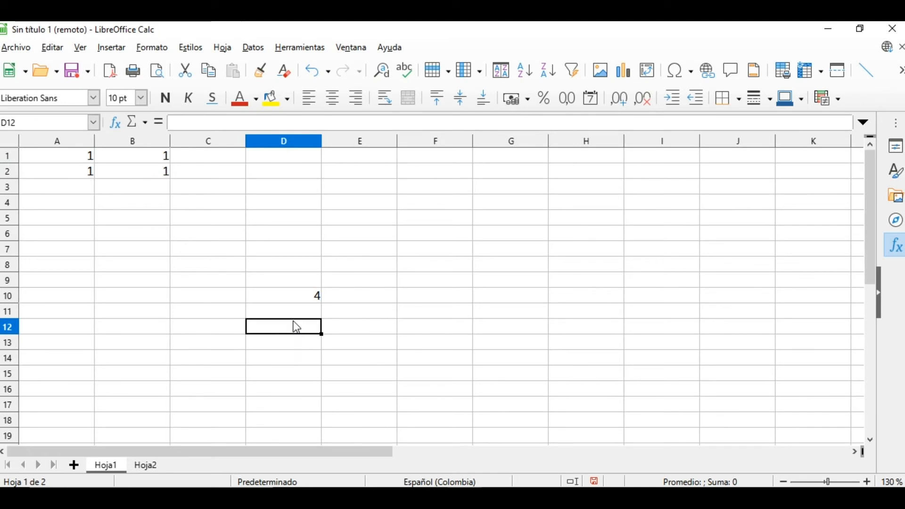
Step: Review the SUMA formula in D10 on Hoja1 and close it without editing
double_click(308, 296)
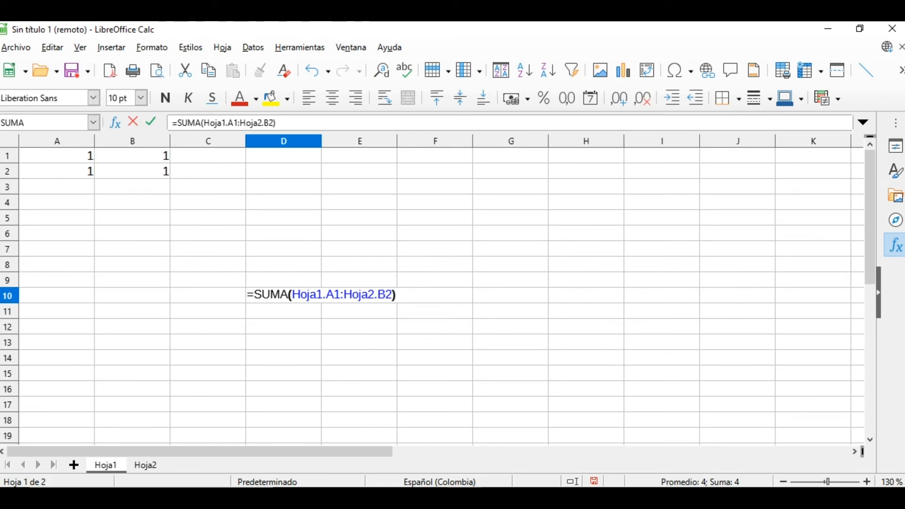
click(412, 290)
key(Return)
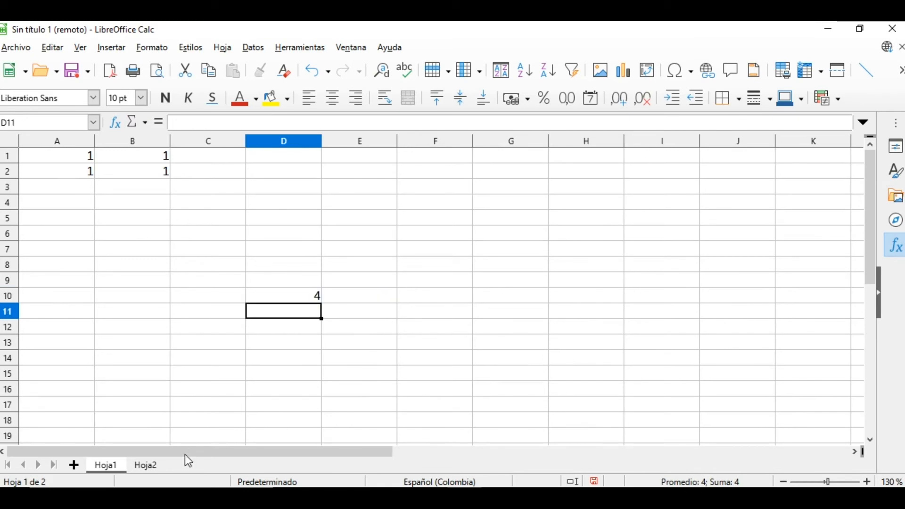
Step: Enter 1 in each cell of the range A1:B2 on Hoja2
click(158, 466)
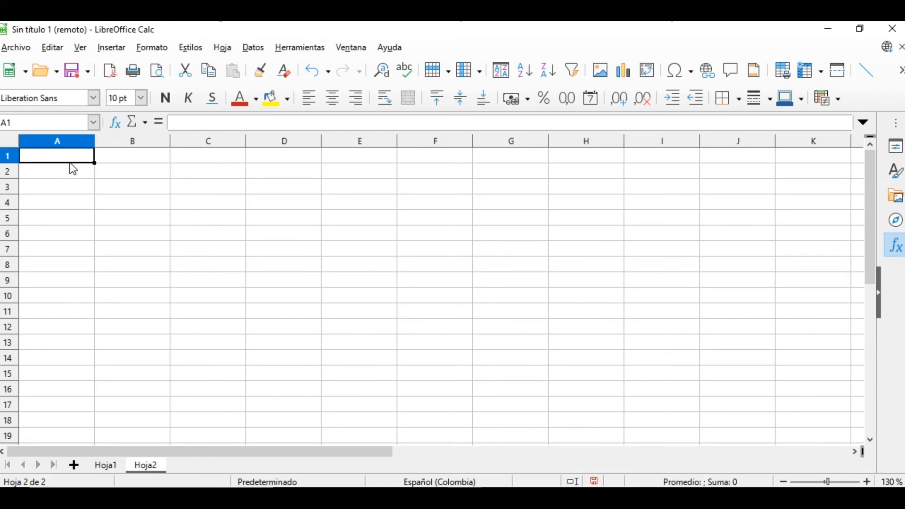
text(1)
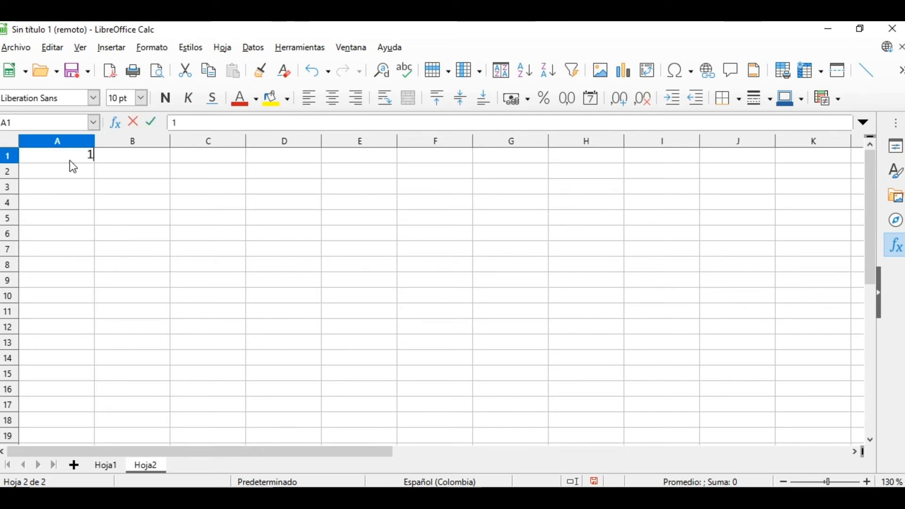
key(Tab)
text(1)
key(Return)
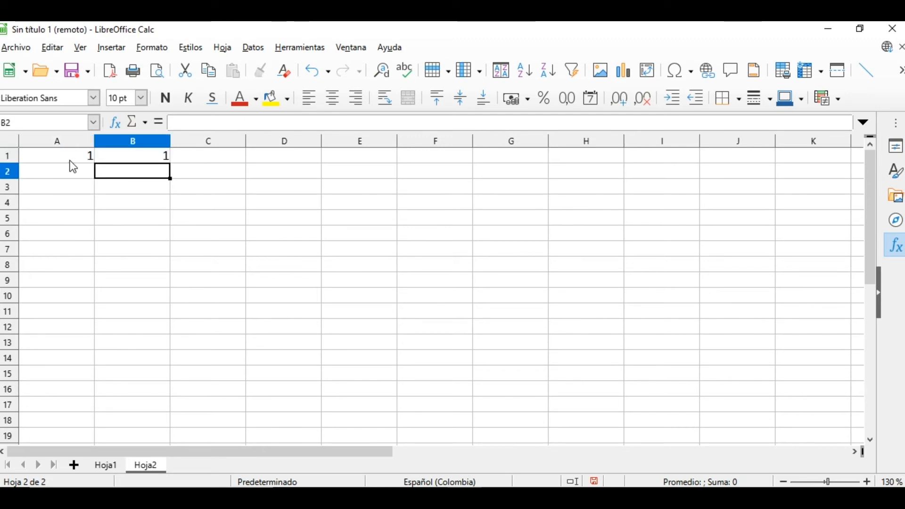
text(1)
key(shift+Tab)
text(1)
key(Return)
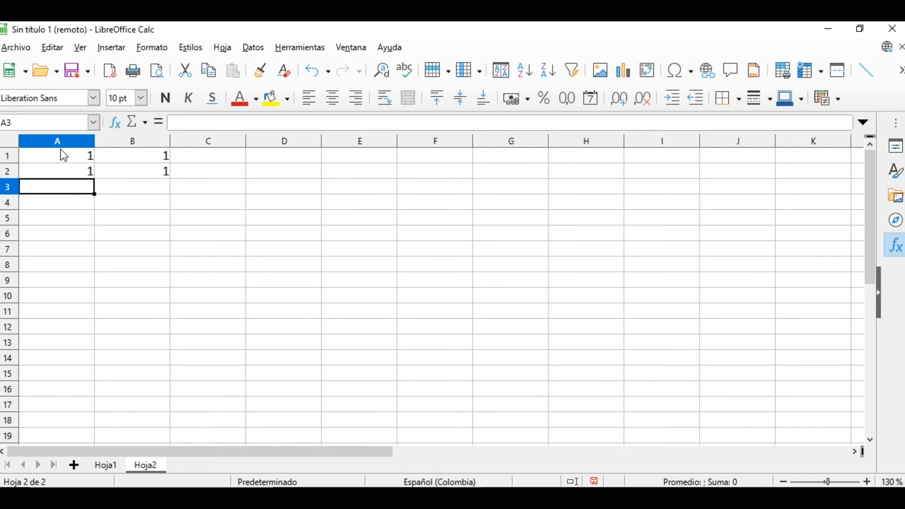
Step: Return to Hoja1 and open the D10 formula to examine how it sums both sheets
click(106, 466)
click(371, 327)
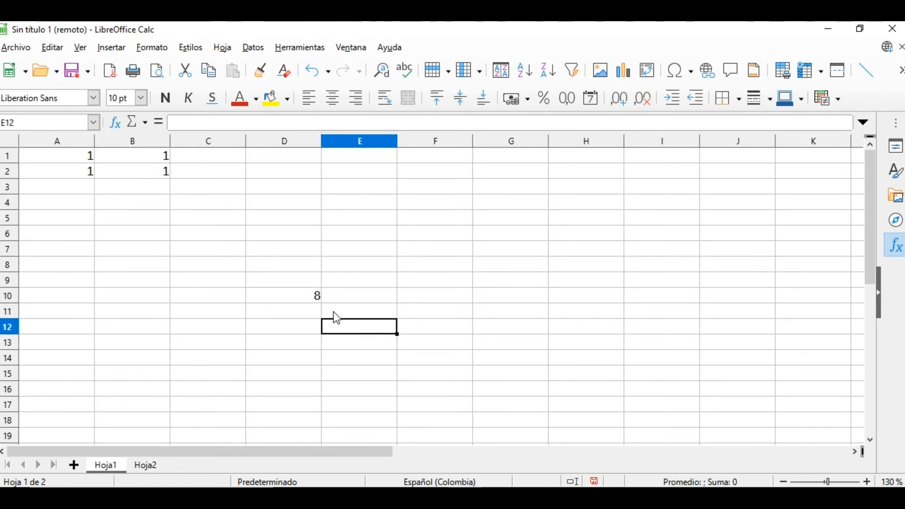
click(318, 299)
double_click(313, 298)
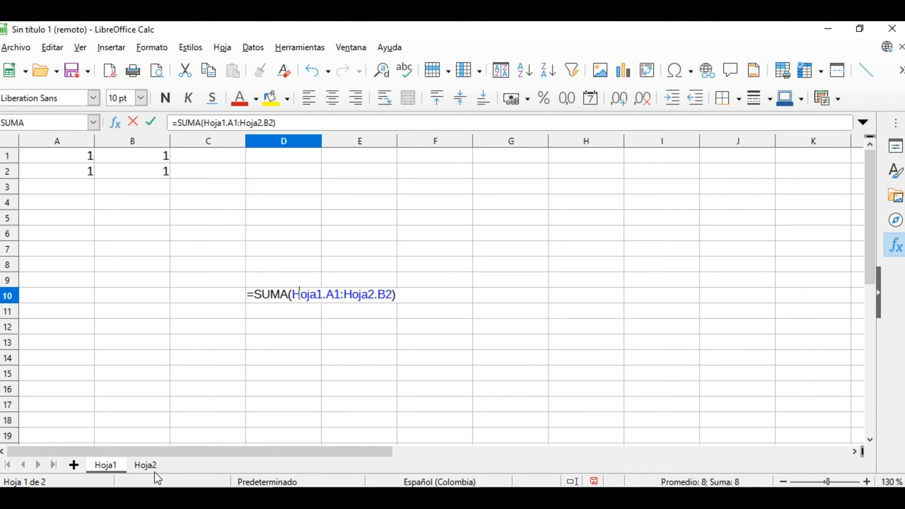
Step: Add a third sheet to the workbook after Hoja2
click(74, 465)
click(585, 397)
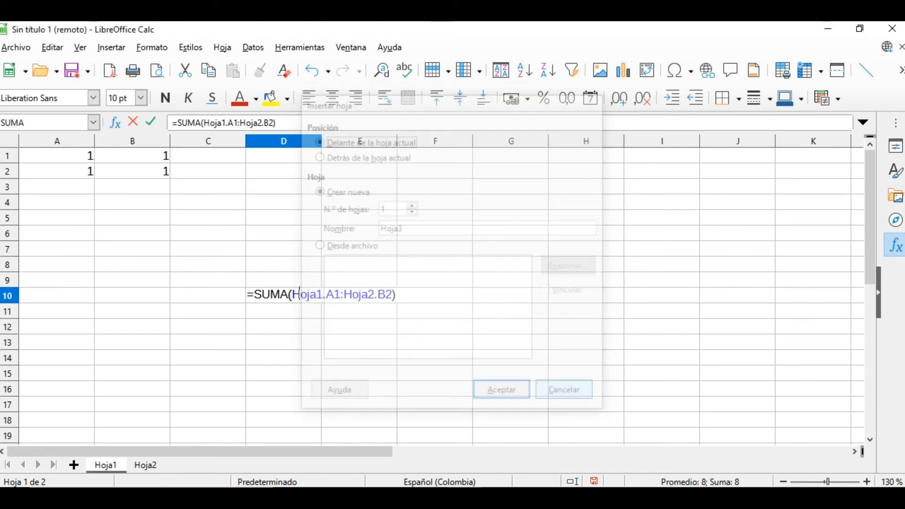
click(75, 469)
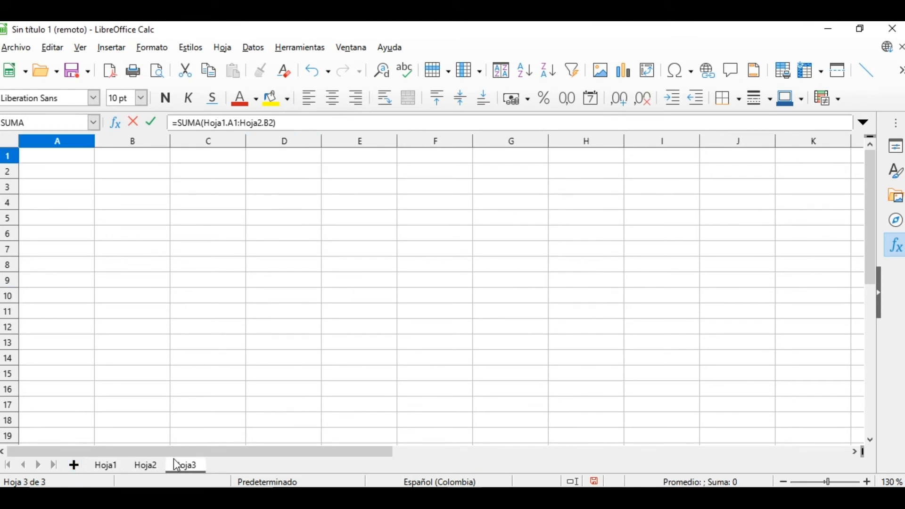
click(71, 159)
text(11)
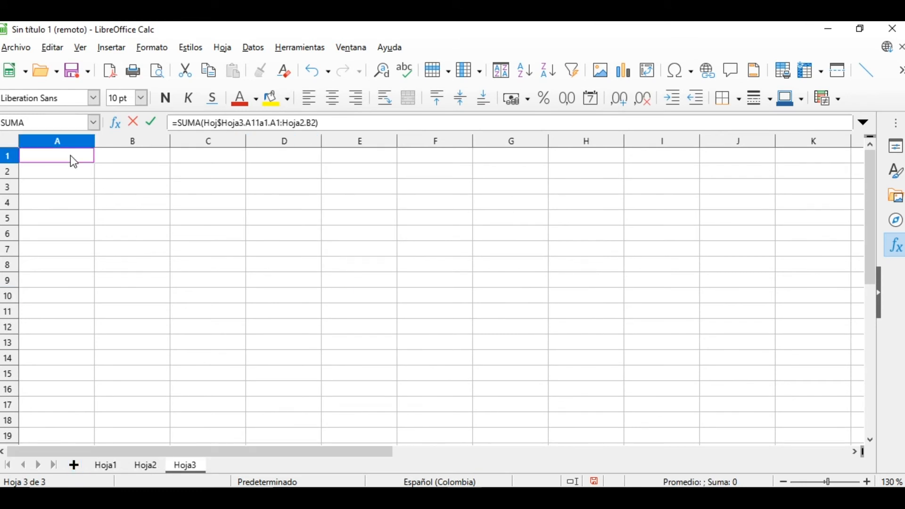
click(81, 193)
click(81, 158)
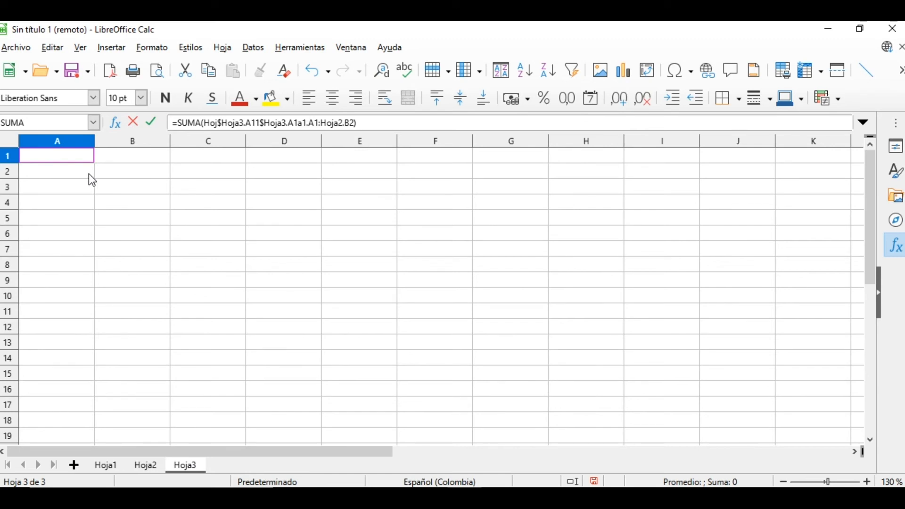
key(Return)
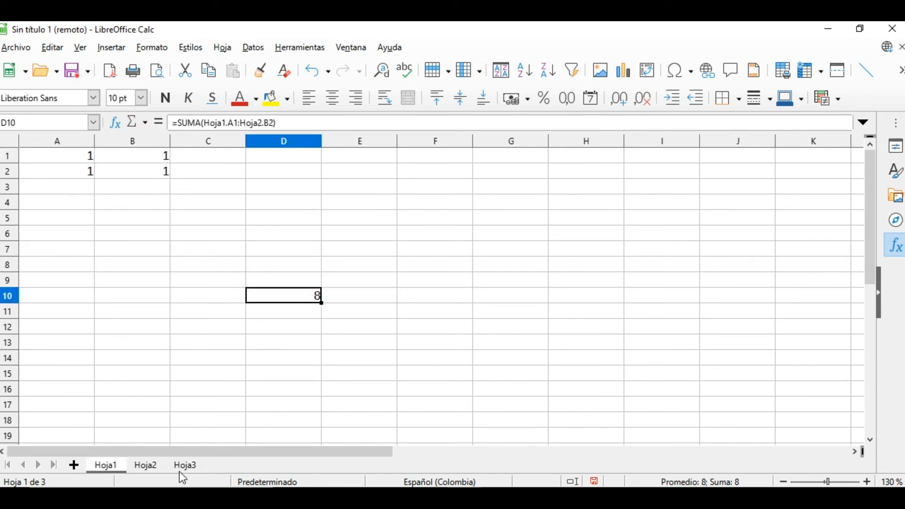
Step: Enter 2 in each cell of the range A1:B2 on Hoja3
click(182, 468)
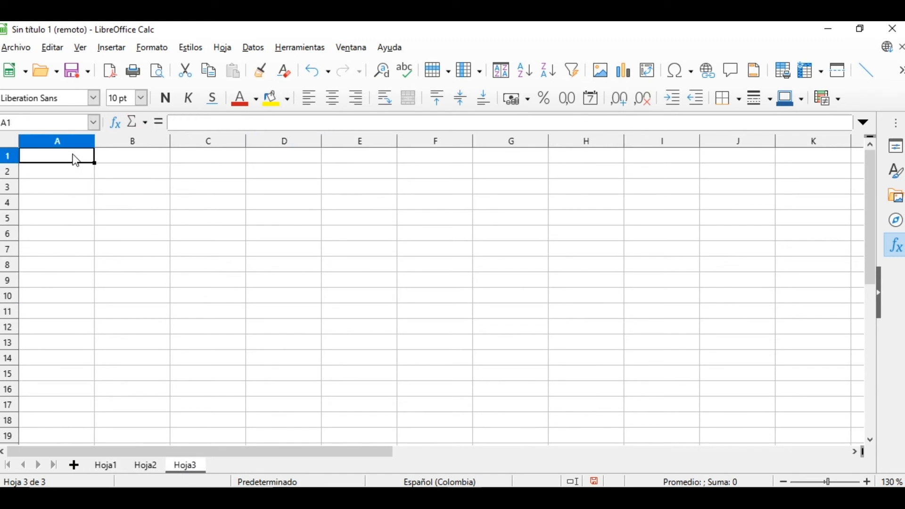
text(2)
key(Right)
text(2)
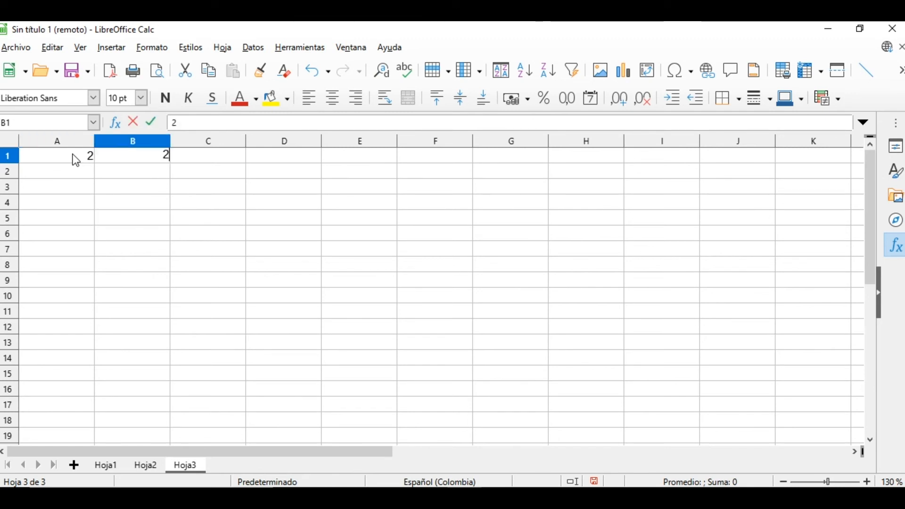
key(Return)
text(2)
key(Left)
text(2)
key(Return)
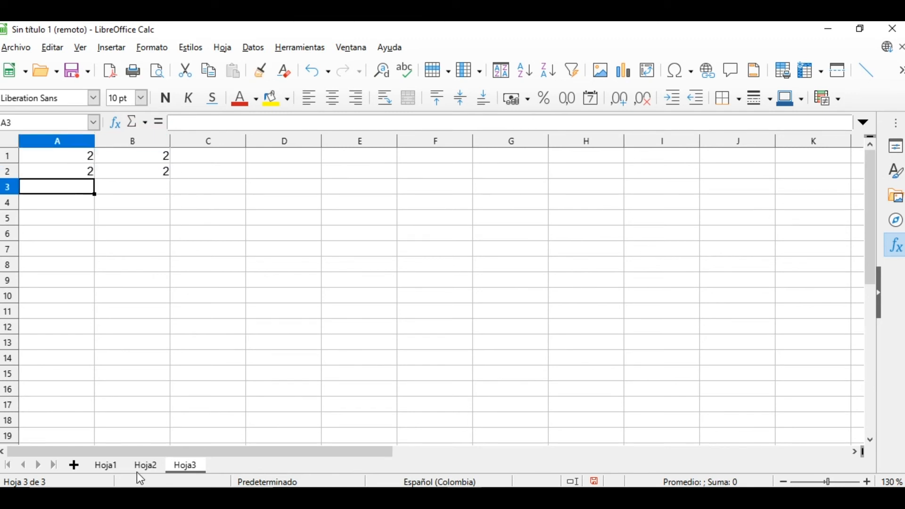
Step: Change the D10 formula on Hoja1 to =SUMA(Hoja1.A1:Hoja3.B2) so it spans all three sheets
click(115, 465)
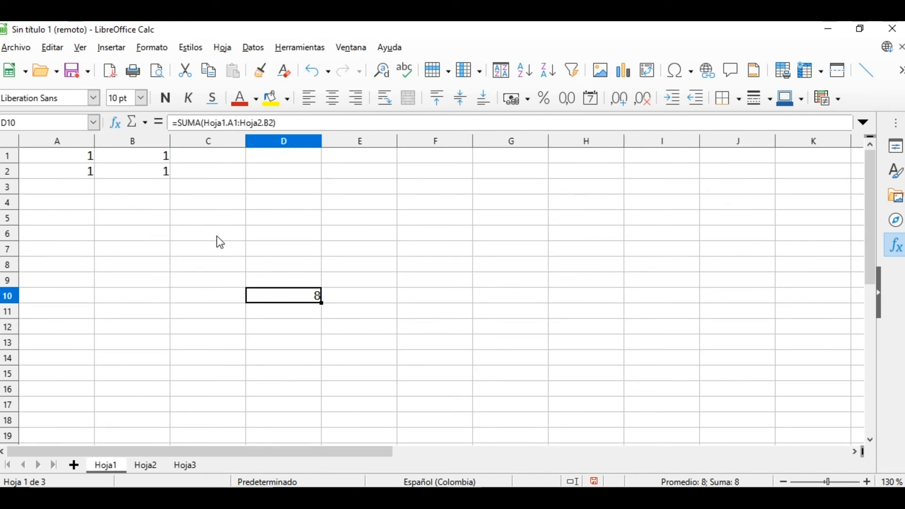
double_click(298, 302)
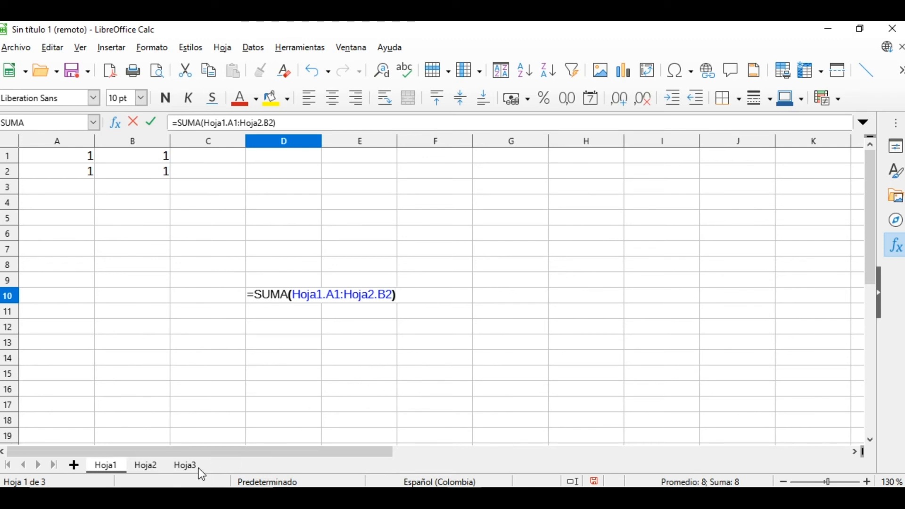
click(376, 297)
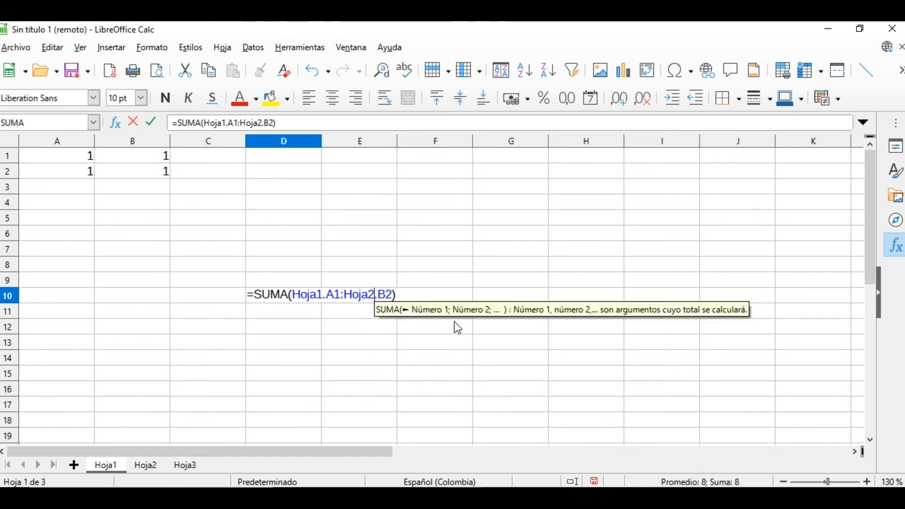
key(BackSpace)
text(3)
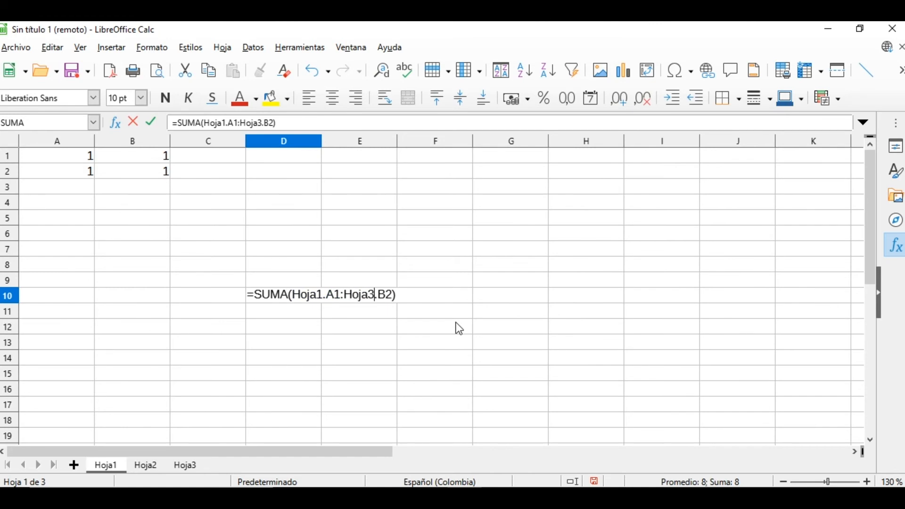
key(Right)
key(Right)
key(Right)
key(Right)
key(Return)
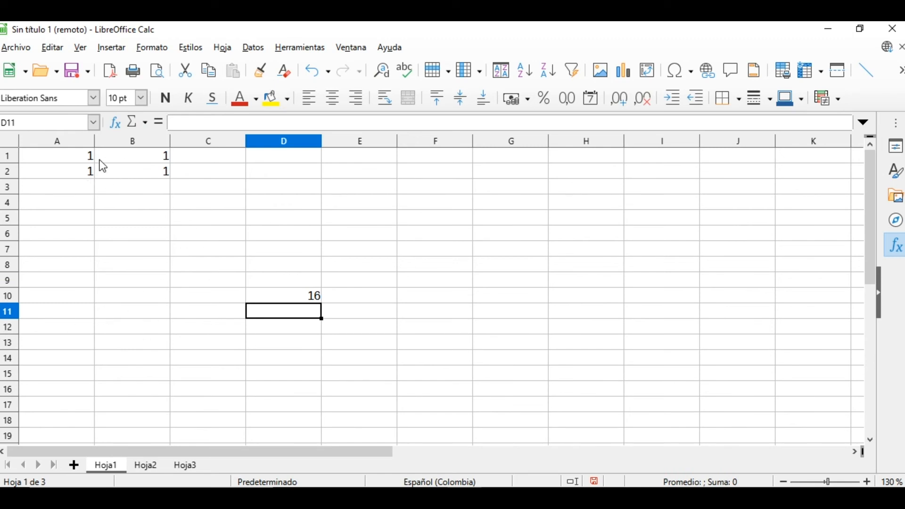
Step: Review the values on Hoja2 and Hoja3, and return to Hoja1 to check the D10 formula
click(145, 466)
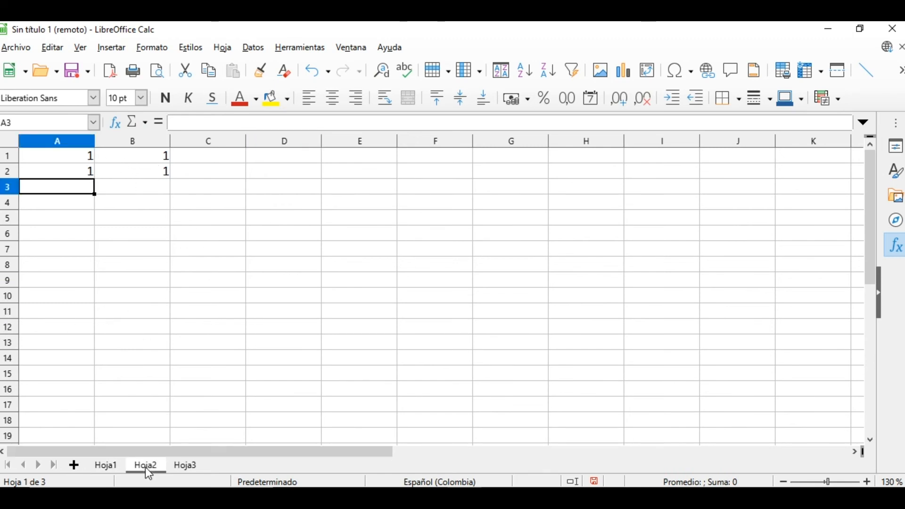
click(188, 465)
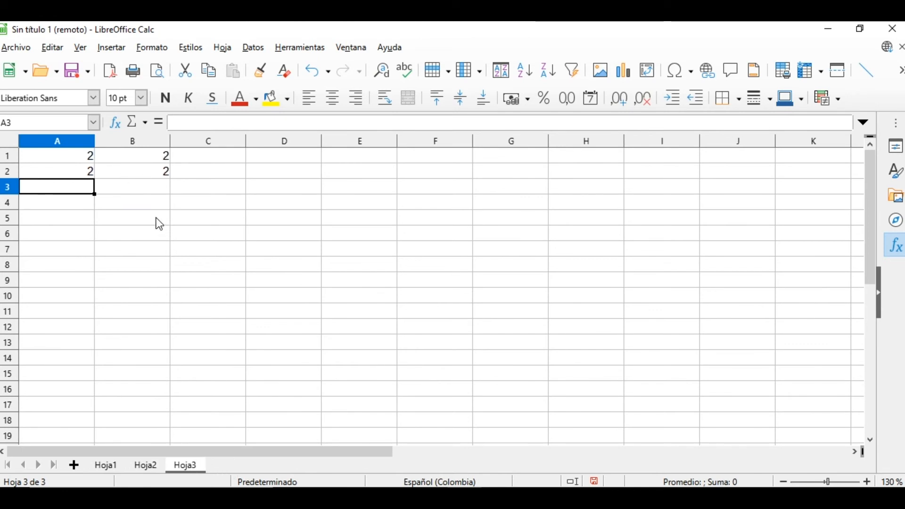
click(109, 465)
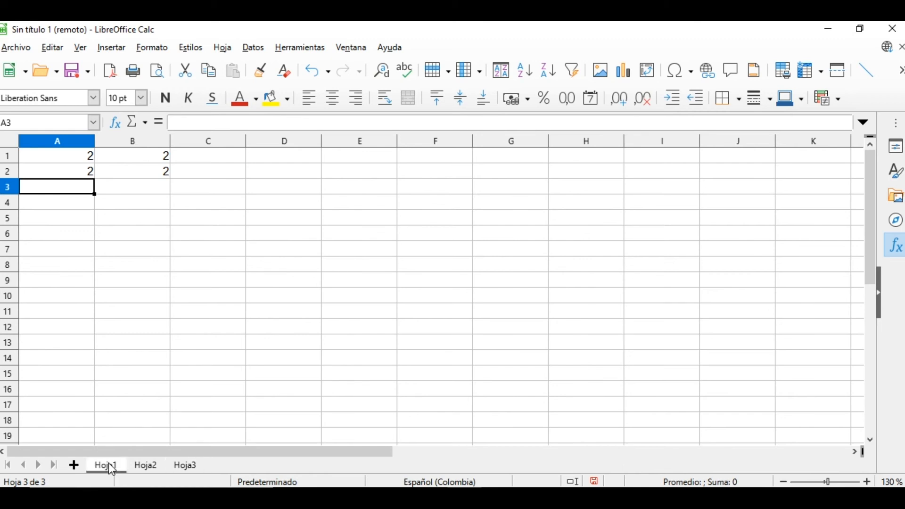
click(309, 297)
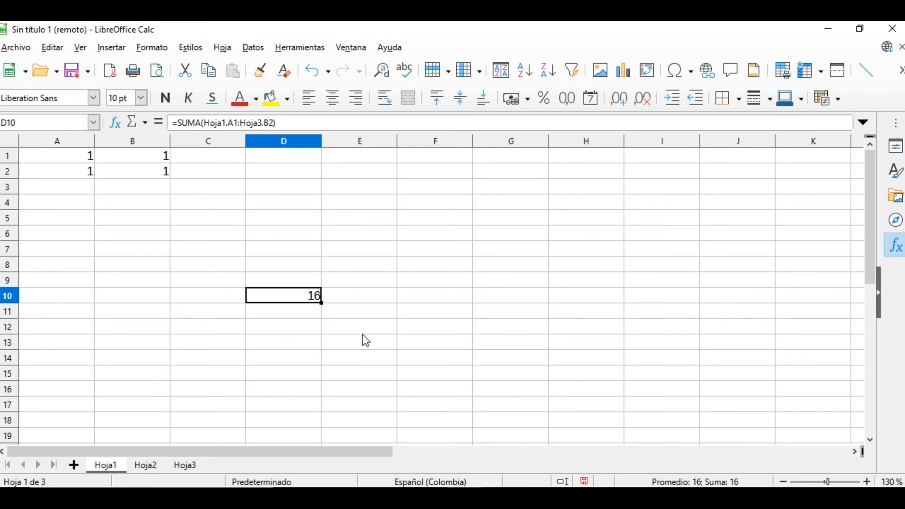
Step: Delete the SUMA formula from cell D10 on Hoja1
click(308, 356)
click(305, 297)
key(Delete)
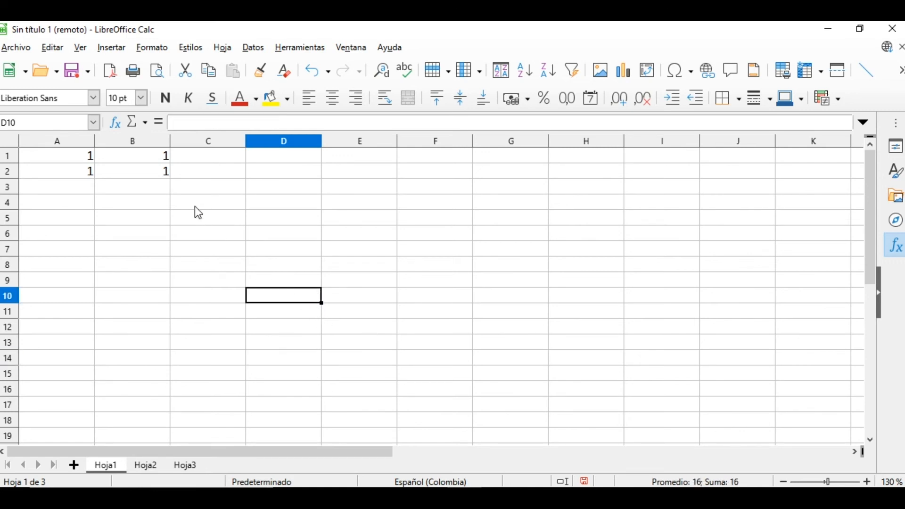
click(340, 326)
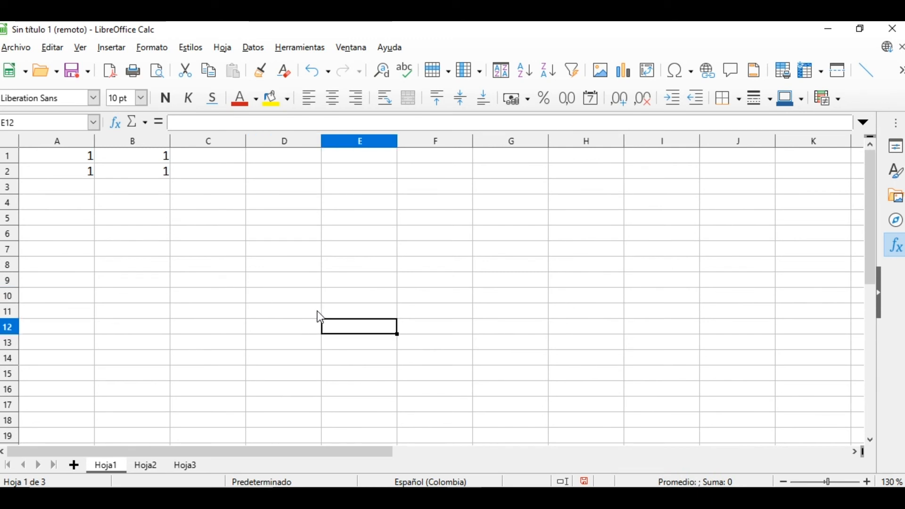
click(318, 311)
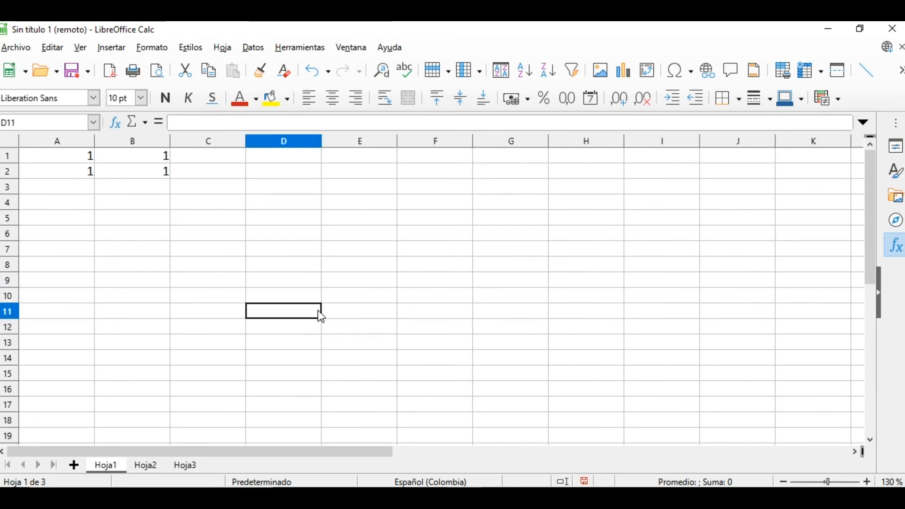
Step: Start defining a named range called Cuenta1 that refers to $Hoja1.$A$1:$B$2
click(226, 49)
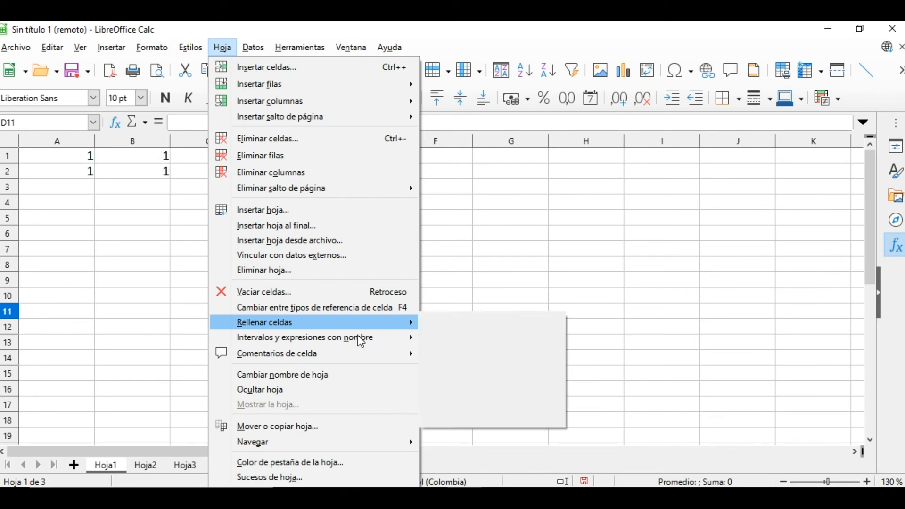
mouse_move(355, 338)
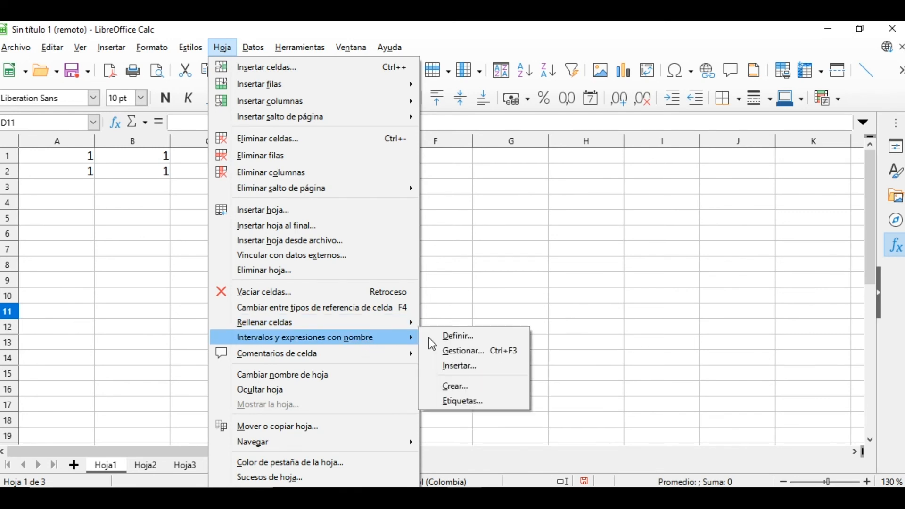
click(456, 336)
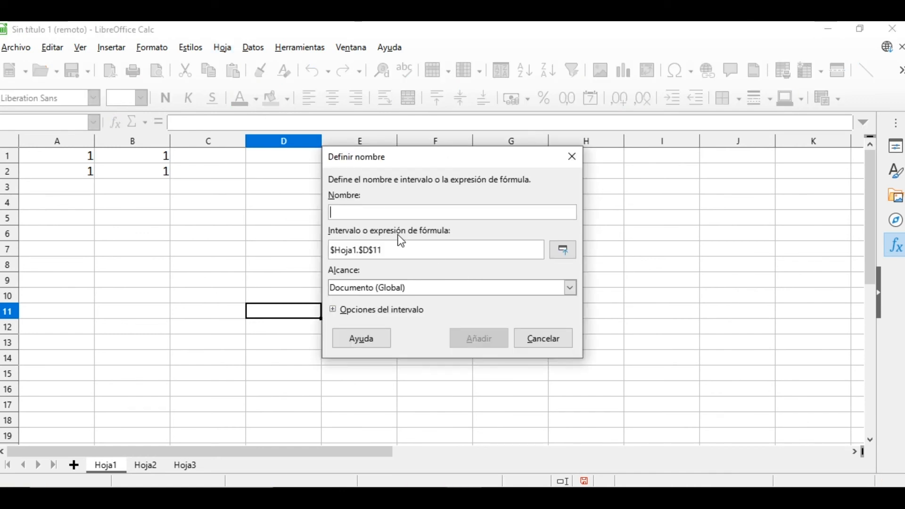
drag(406, 167, 397, 165)
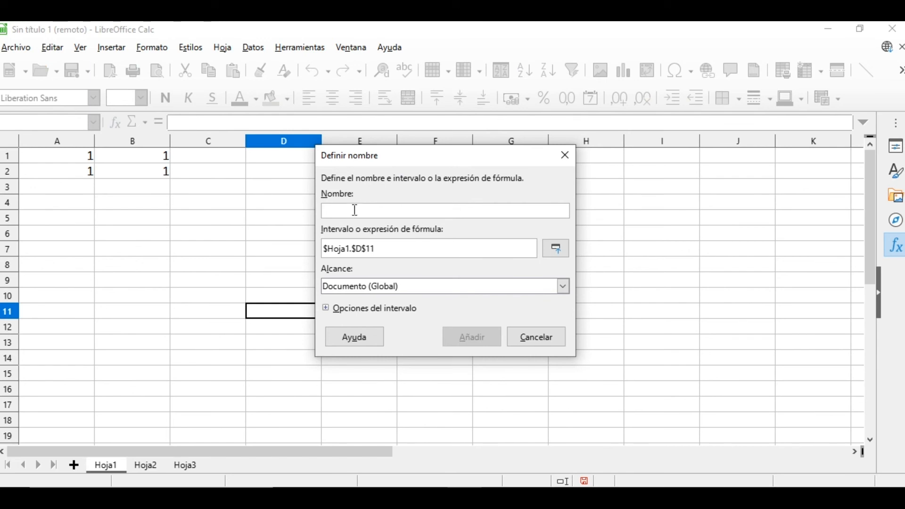
text(Cuenta1)
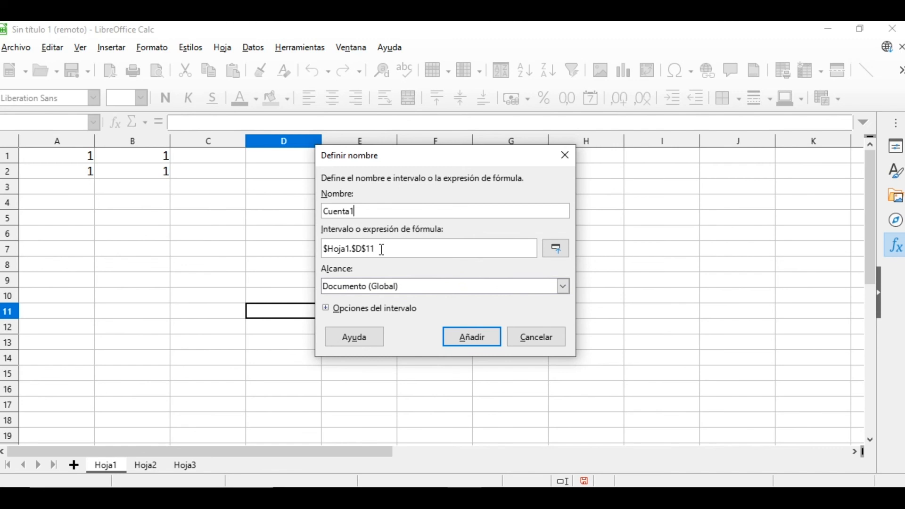
key(Tab)
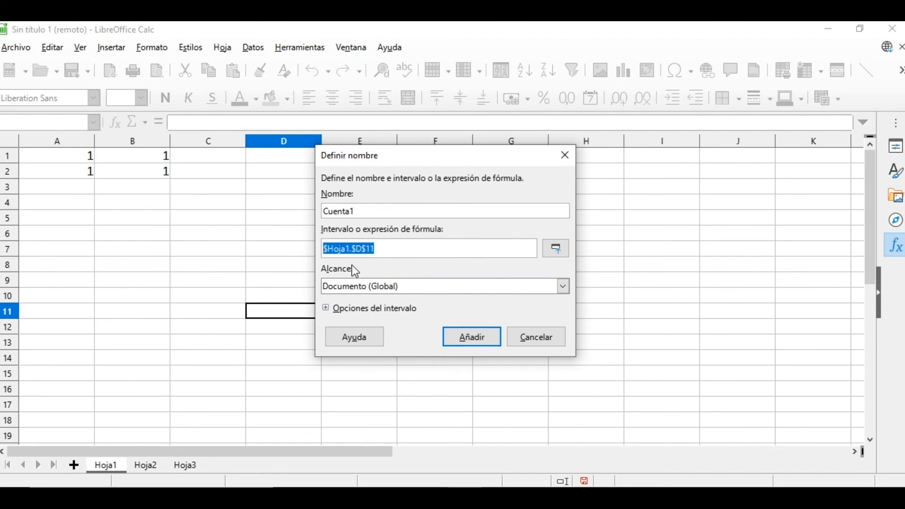
key(BackSpace)
drag(55, 158, 139, 181)
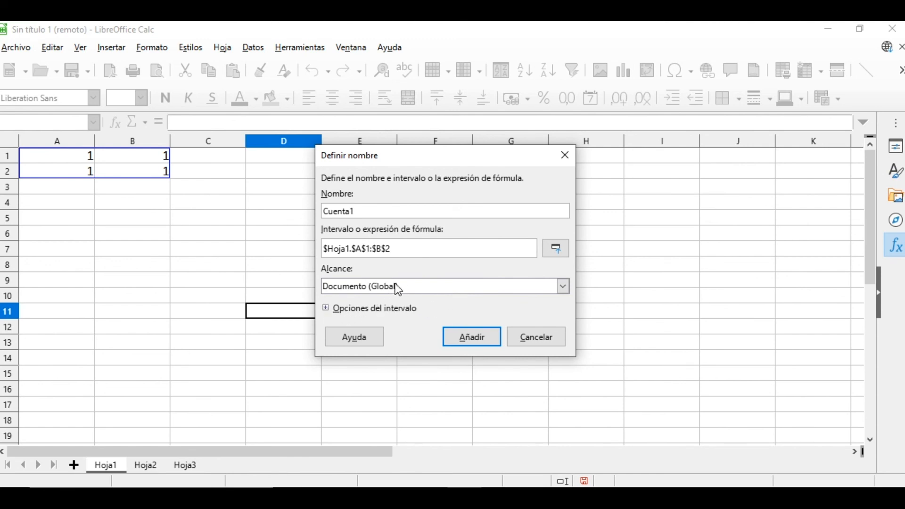
Step: Review the scope options for Cuenta1, keep Documento (Global), and add the name
click(564, 287)
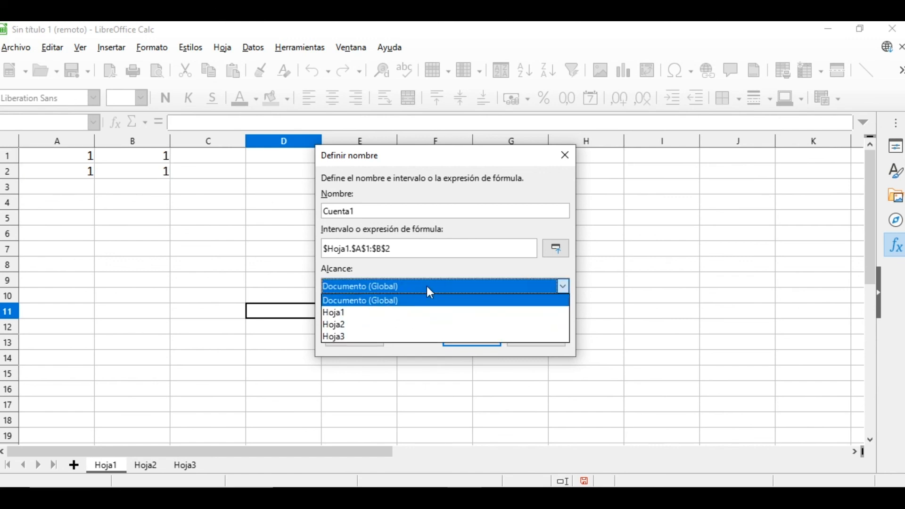
click(480, 281)
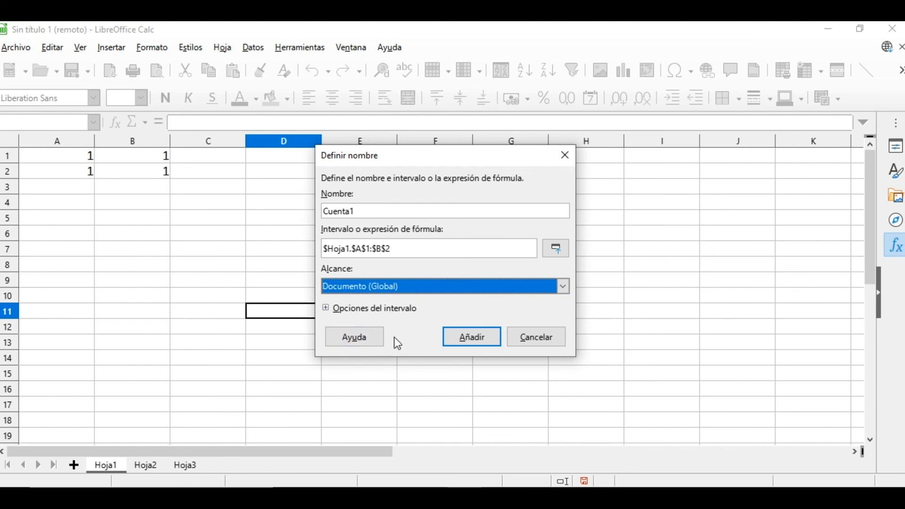
click(564, 286)
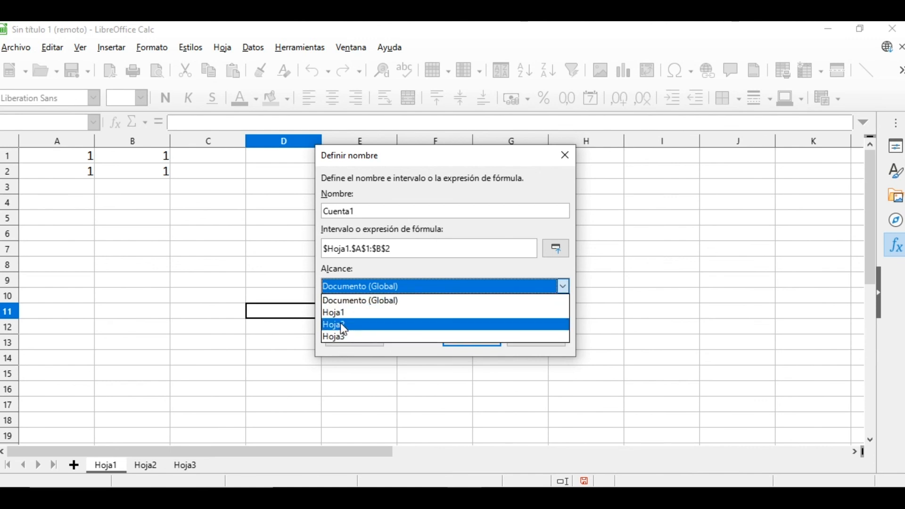
click(452, 284)
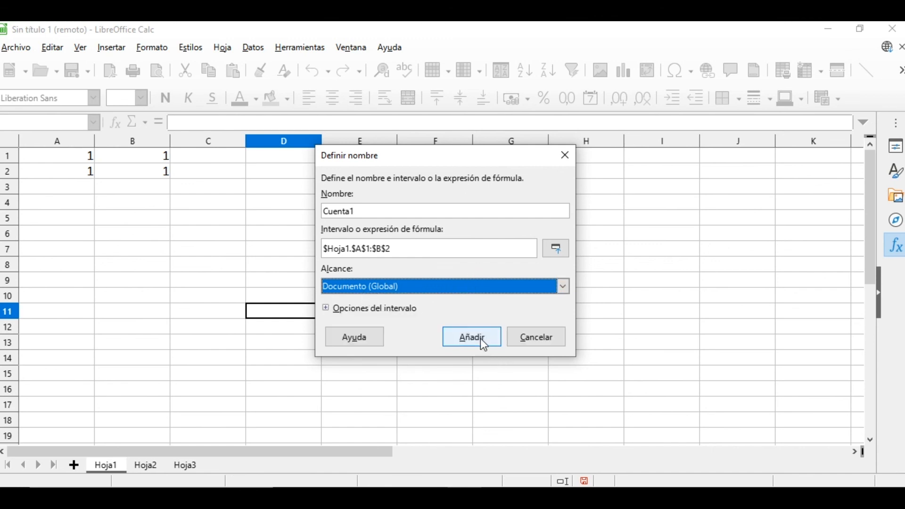
click(484, 339)
Step: Select the range A1:B2 on Hoja1 to check its assigned name
click(436, 296)
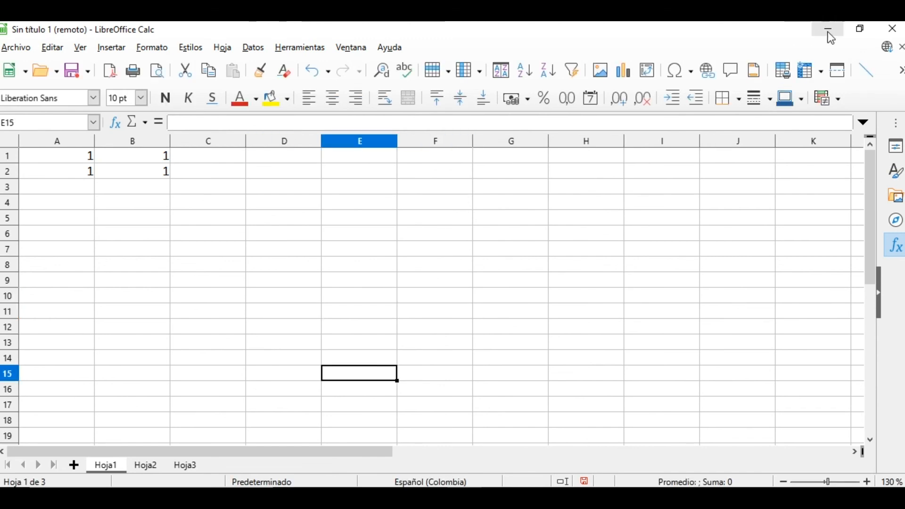
click(332, 359)
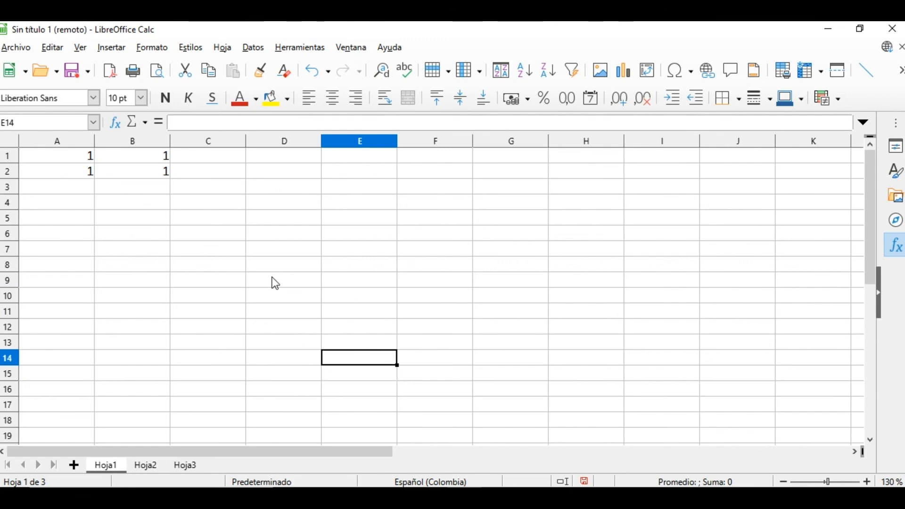
drag(75, 157, 132, 168)
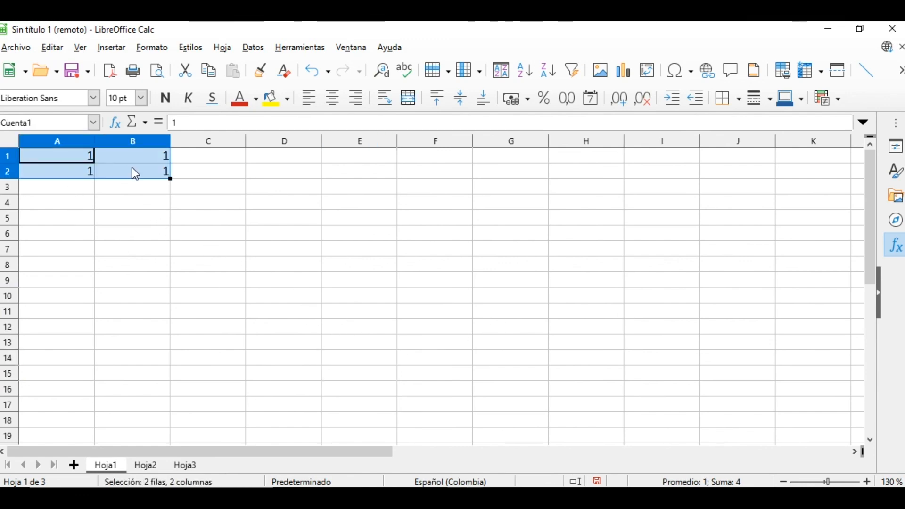
Step: Enter the formula =SUMA(Cuenta1) in cell E14 to sum the named range
click(333, 360)
text(=)
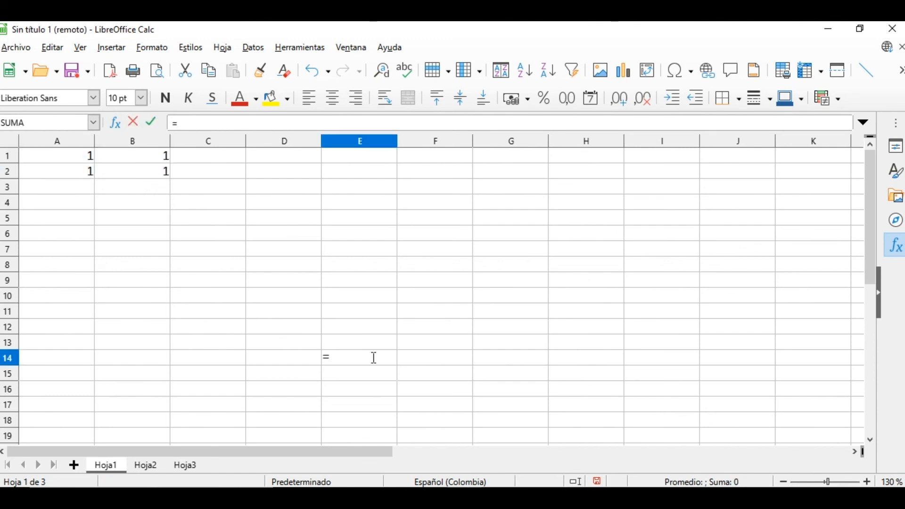
text(suma)
key(Return)
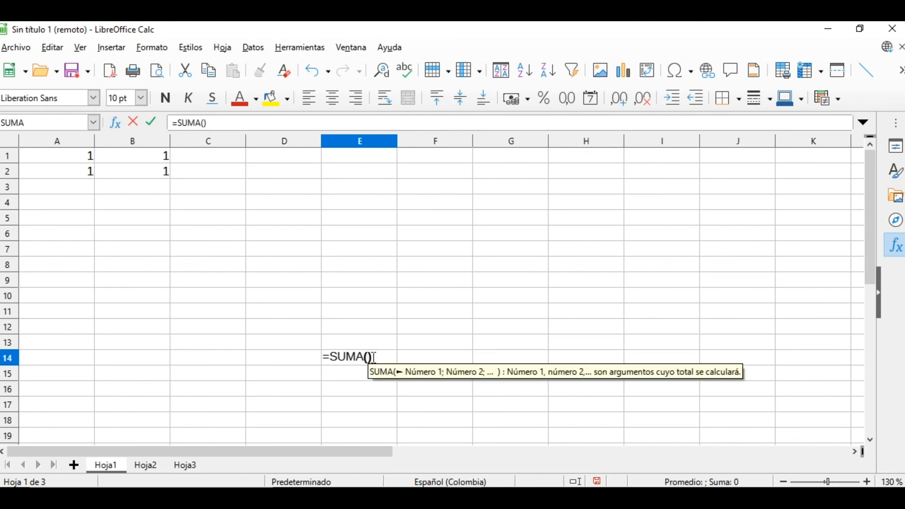
text(C)
text(uenta)
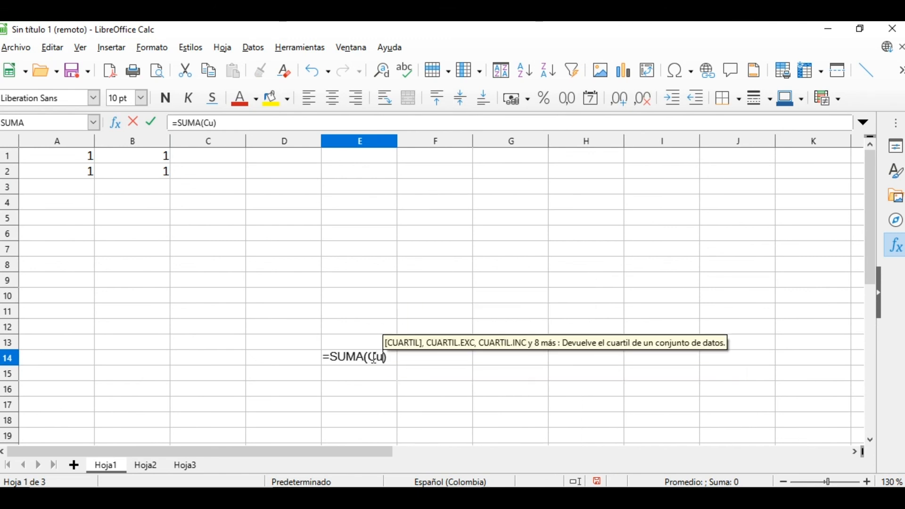
text(1)
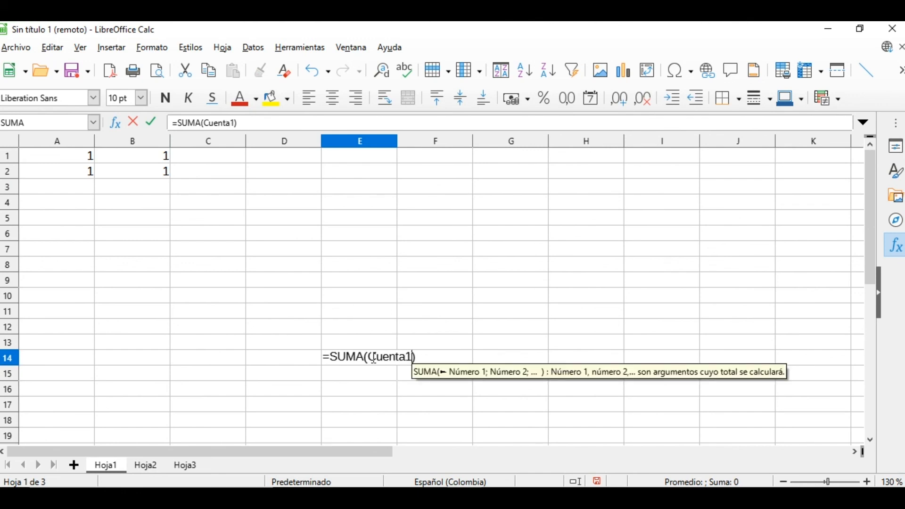
click(433, 357)
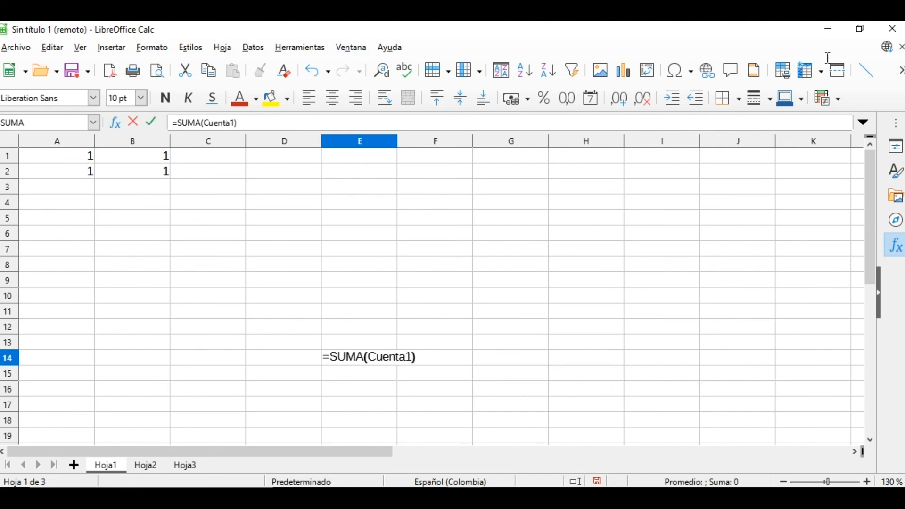
key(Return)
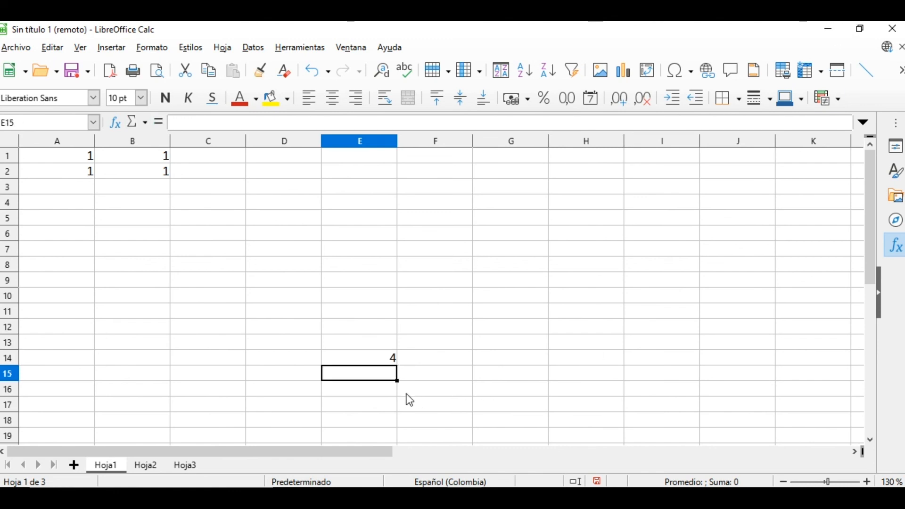
Step: Select cell E14 on Hoja1 to check the formula that sums the named range
click(405, 373)
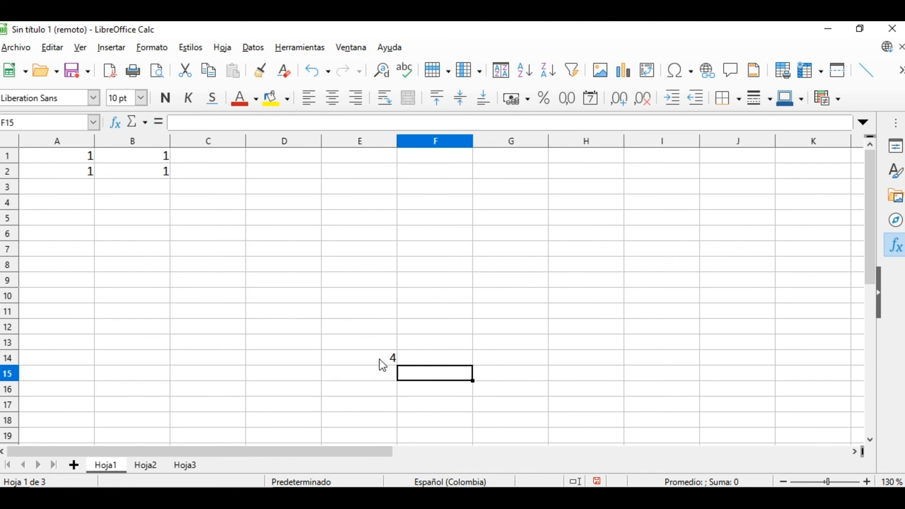
click(380, 360)
click(414, 374)
click(391, 362)
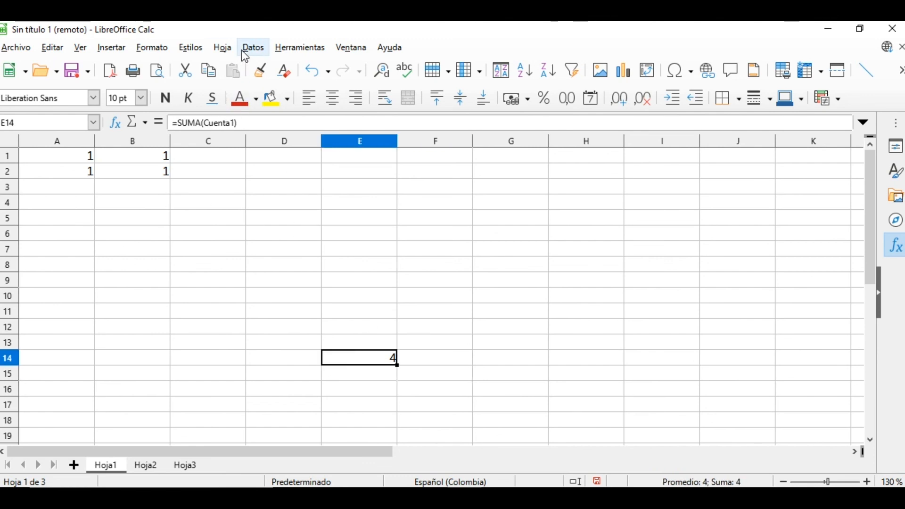
Step: Review the settings for defining a named range, then close them without adding a name
click(222, 49)
mouse_move(381, 338)
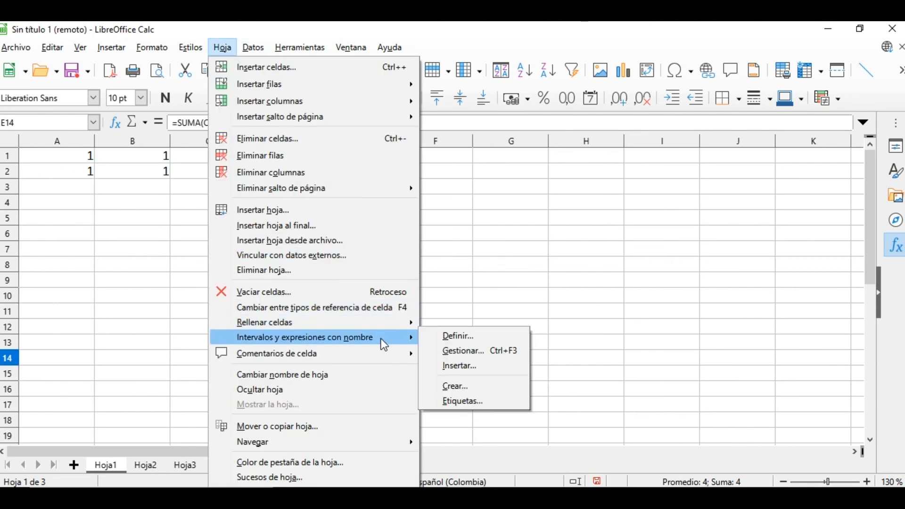
click(450, 335)
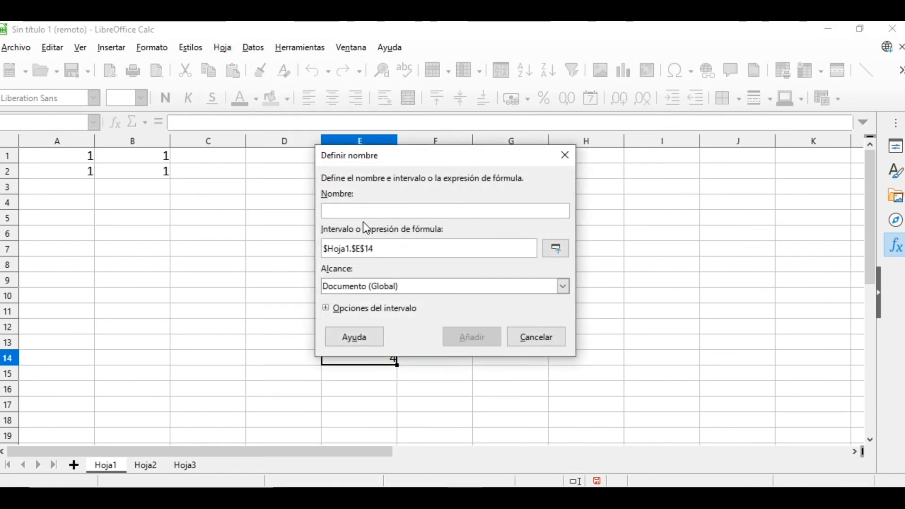
click(566, 156)
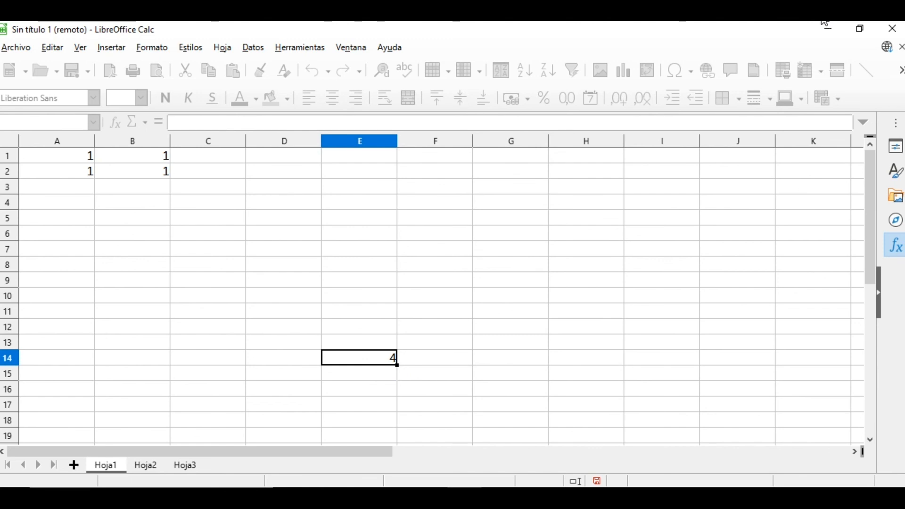
Step: Re-enter the formula =SUMA(Cuenta1) in cell E14
text(=SUMA(Cuenta1))
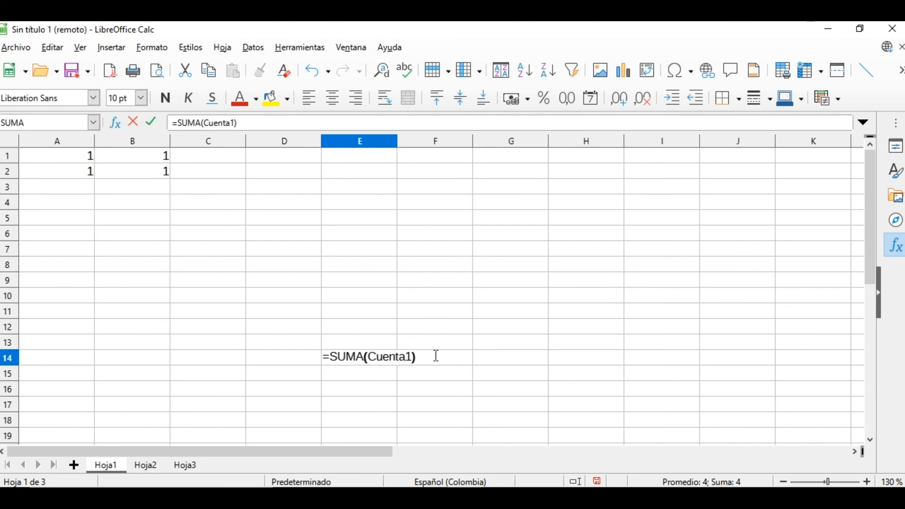
key(Return)
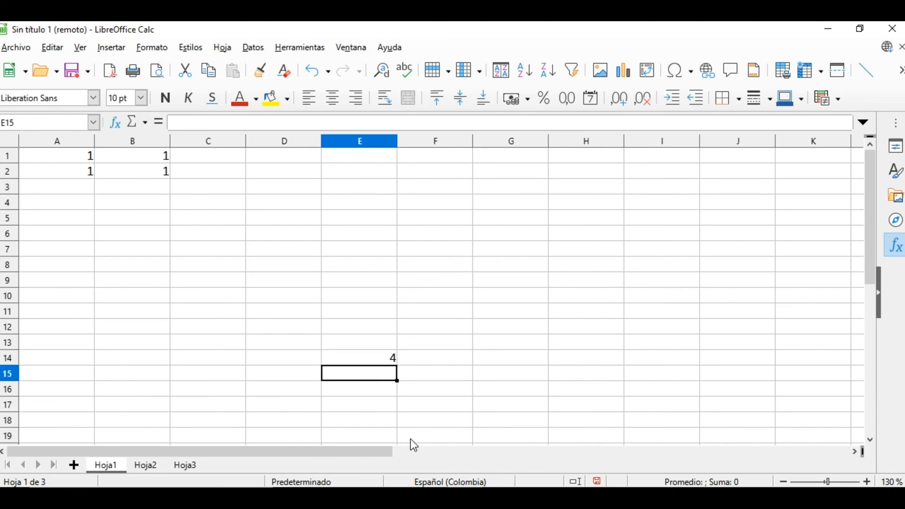